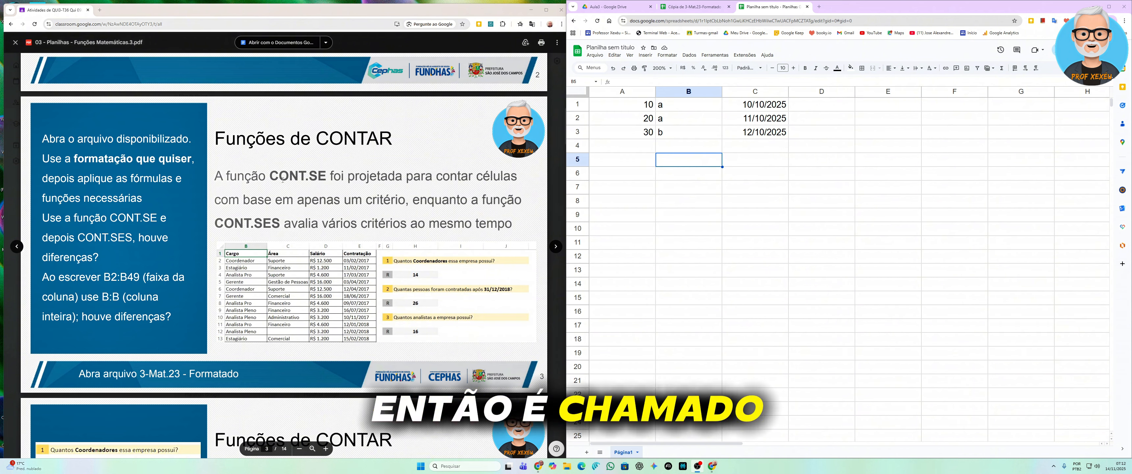
drag(226, 176, 326, 176)
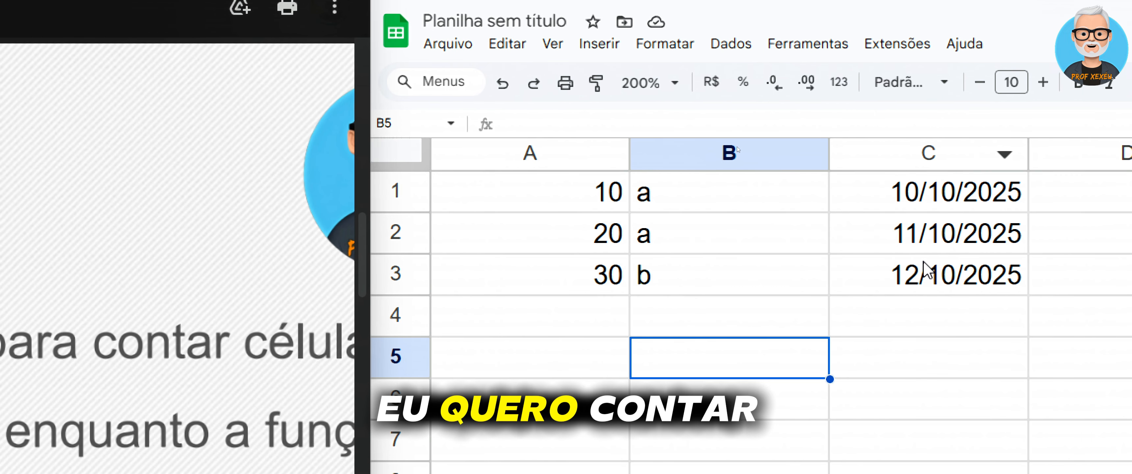
- Begin a CONT.SE formula in cell B5, up to its opening parenthesis
text(=)
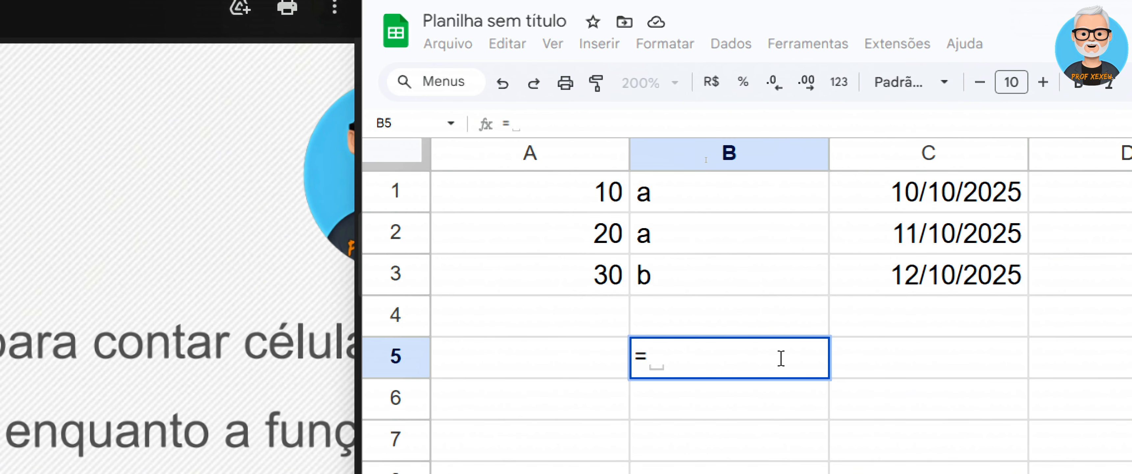
text(CONT)
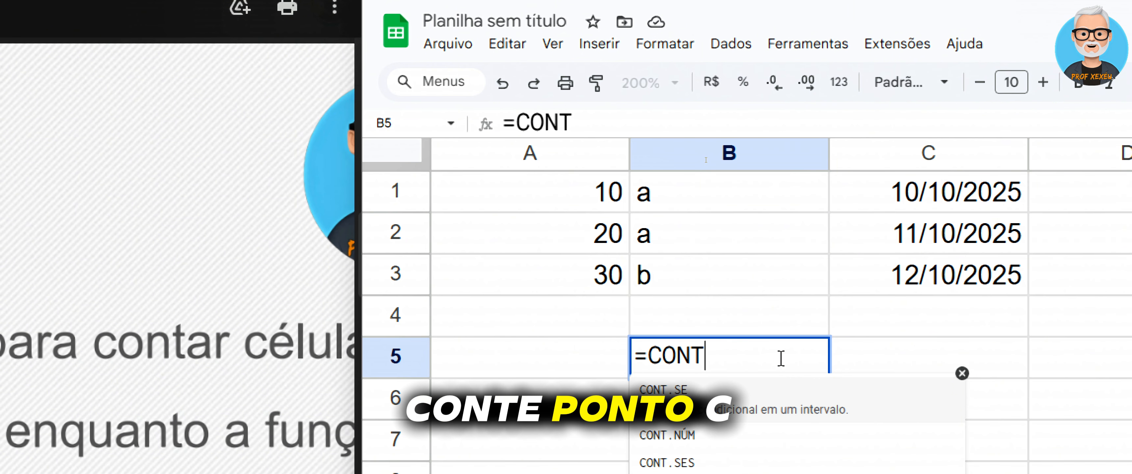
text(.SE)
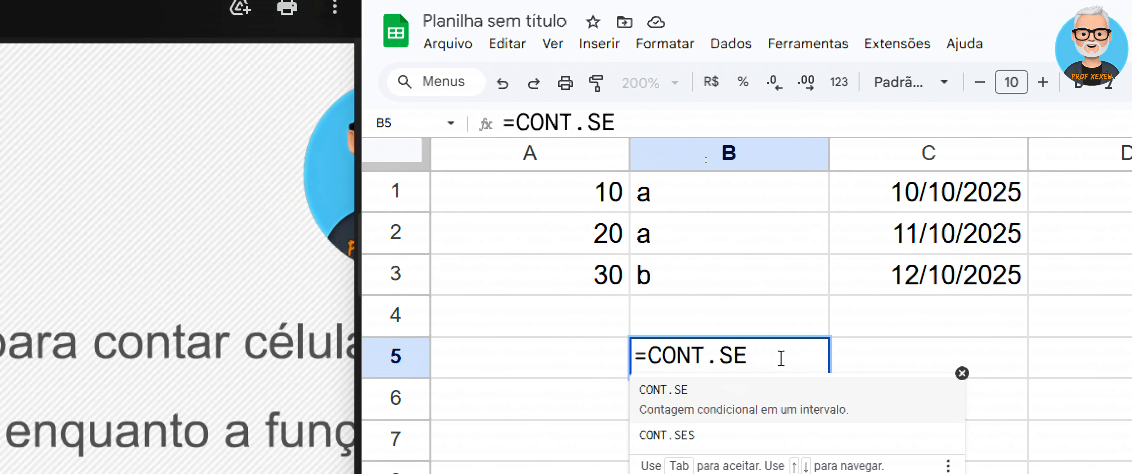
text(()
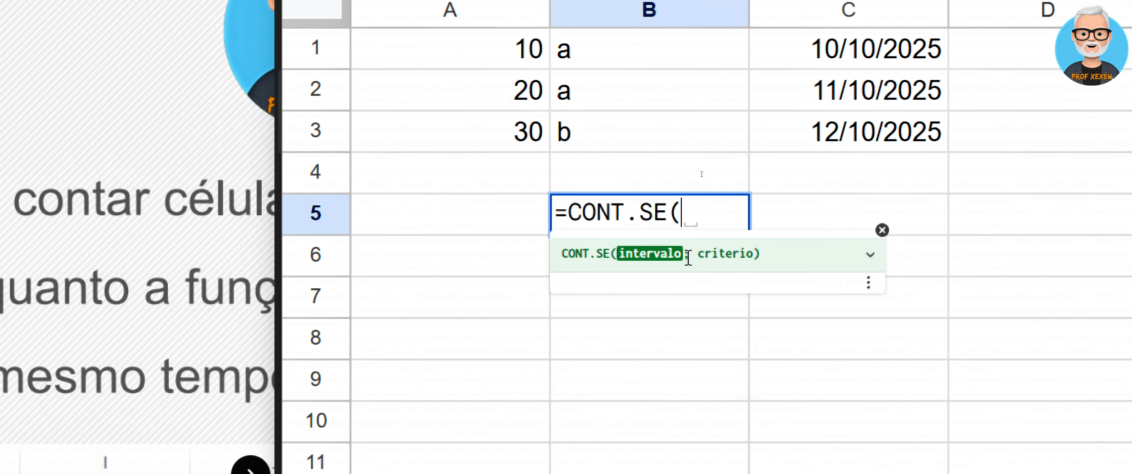
text(XXX)
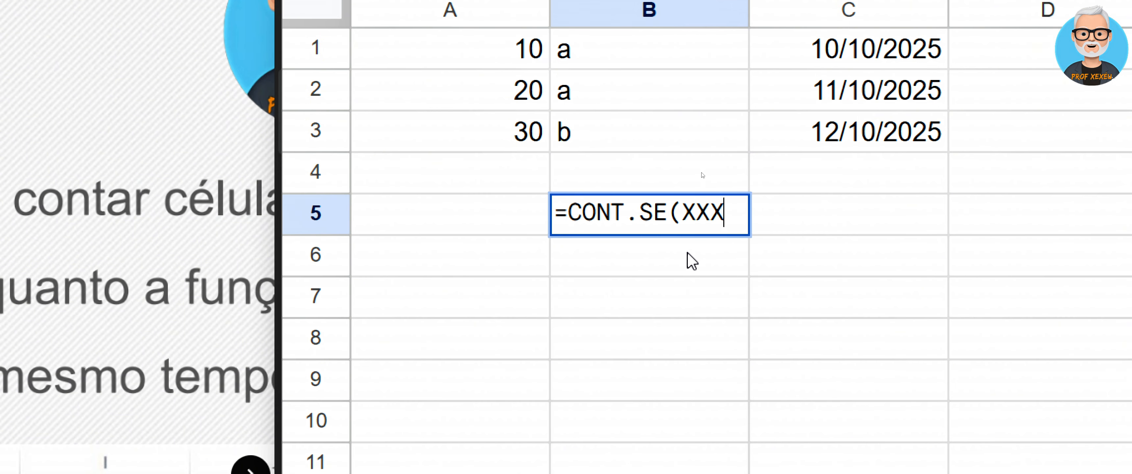
text(;XXX)
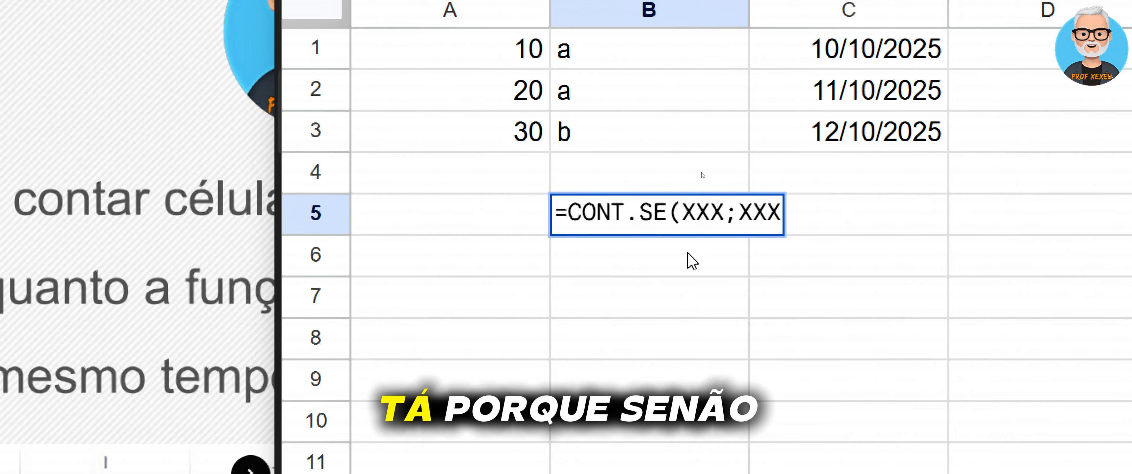
key(BackSpace)
key(BackSpace)
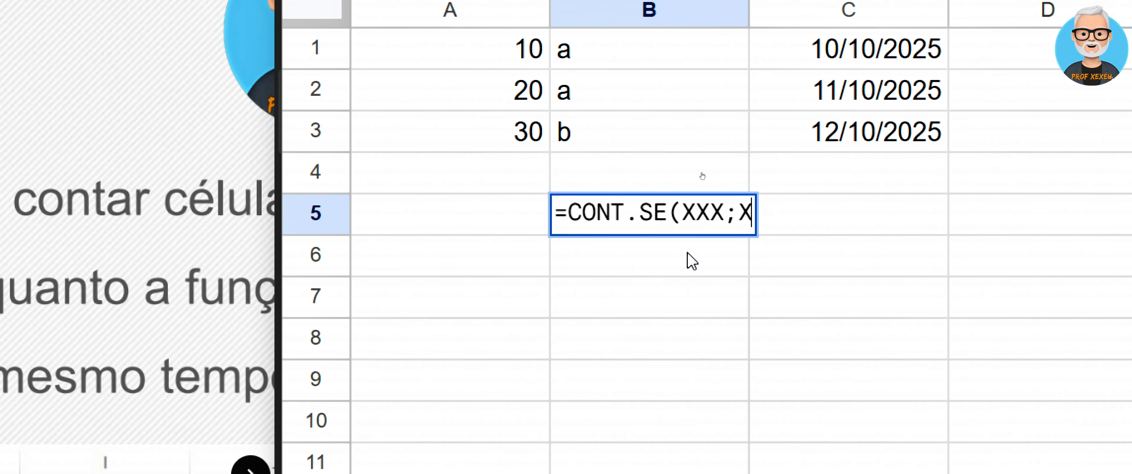
key(BackSpace)
key(BackSpace)
key(BackSpace)
key(BackSpace)
key(BackSpace)
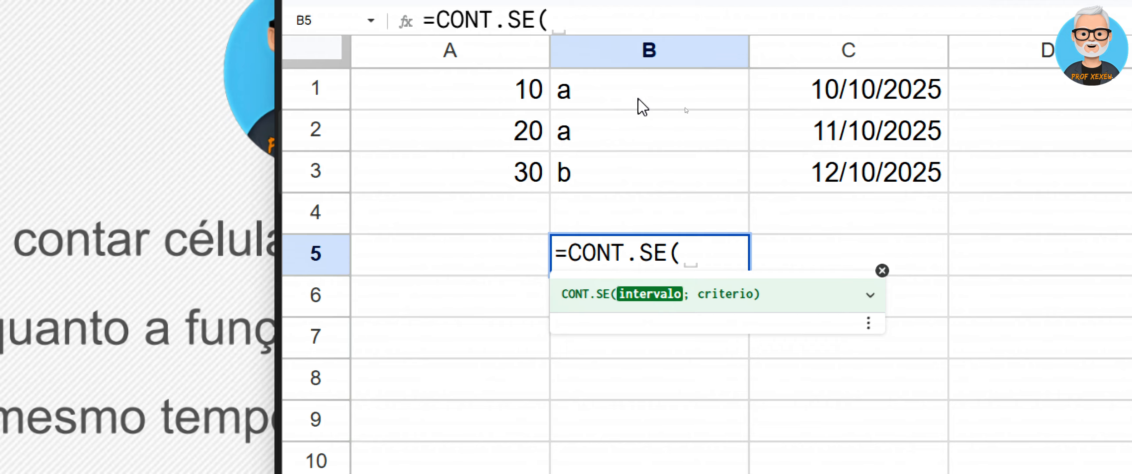
- Complete the CONT.SE formula in B5 with the range B1:B3 and the criterion "A"
drag(638, 99, 632, 172)
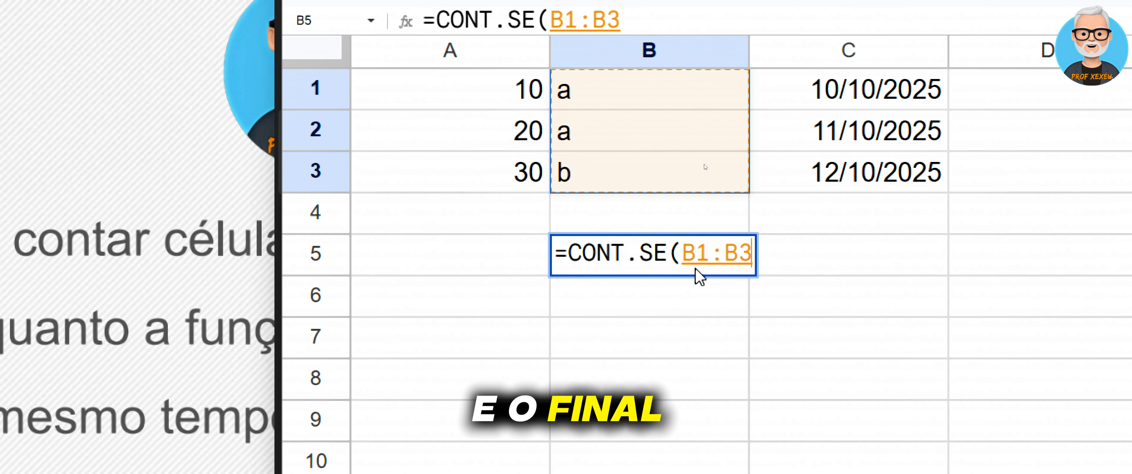
text(;)
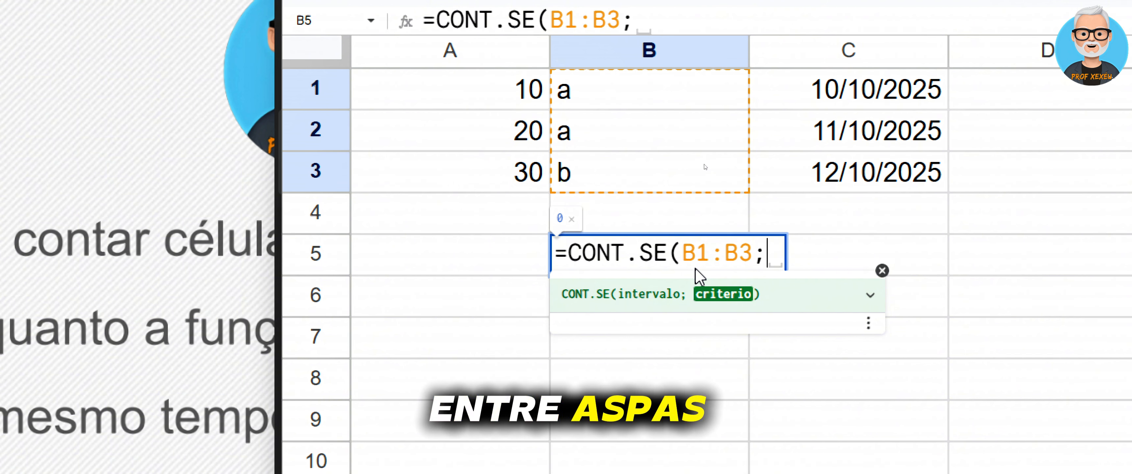
text(")
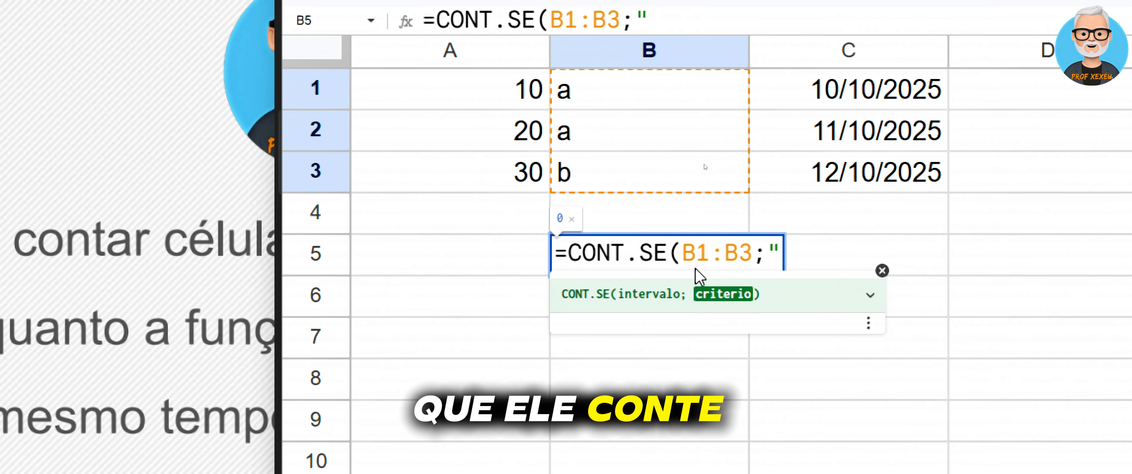
text(A)
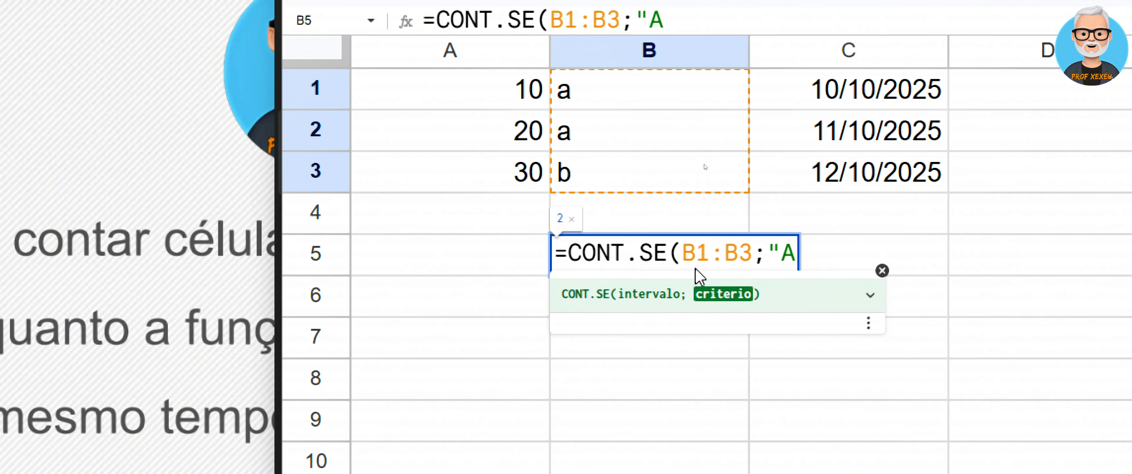
text(")
text())
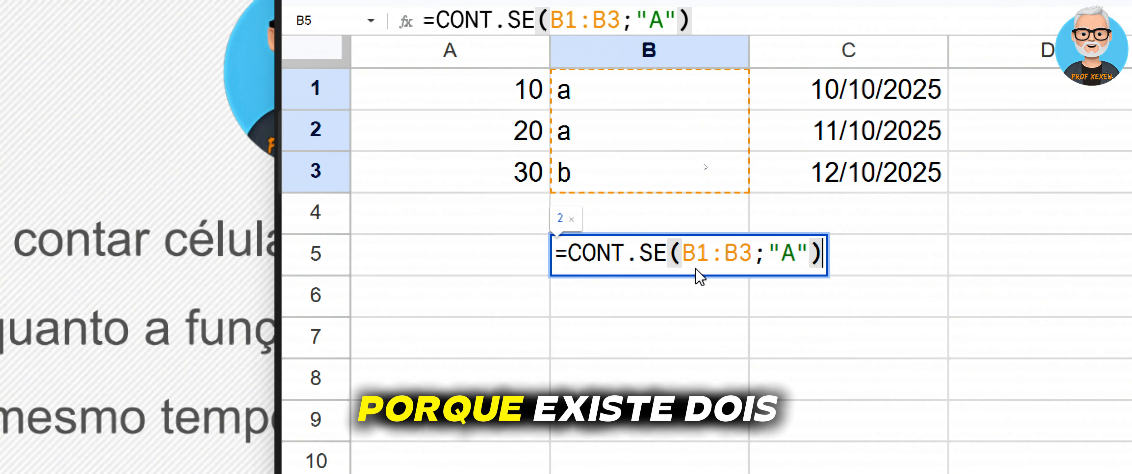
key(Return)
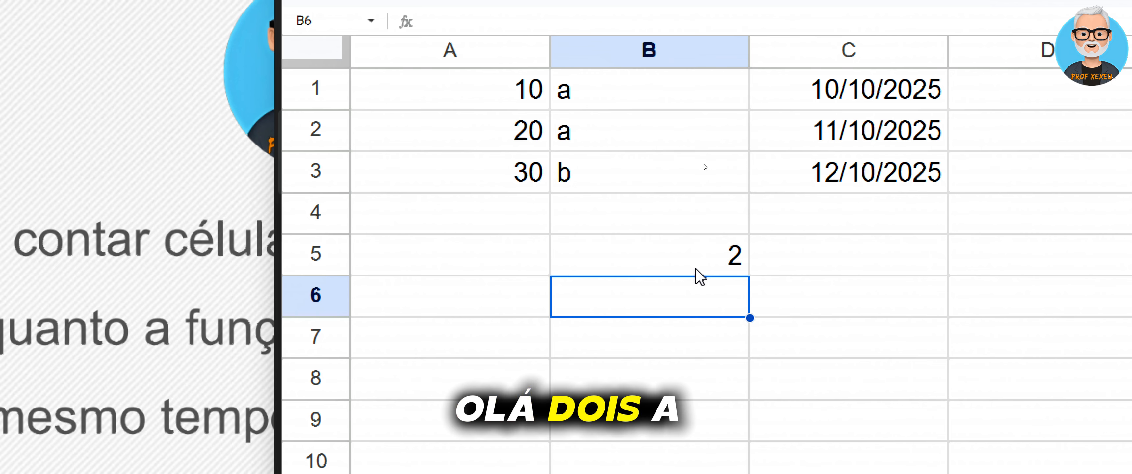
- Change the criterion of the CONT.SE formula in B5 to lowercase "a"
click(696, 268)
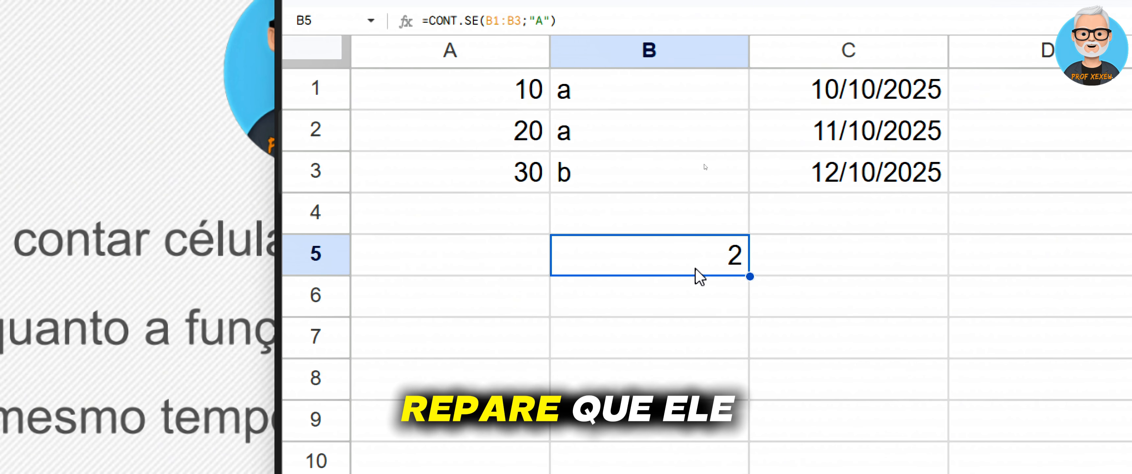
double_click(696, 268)
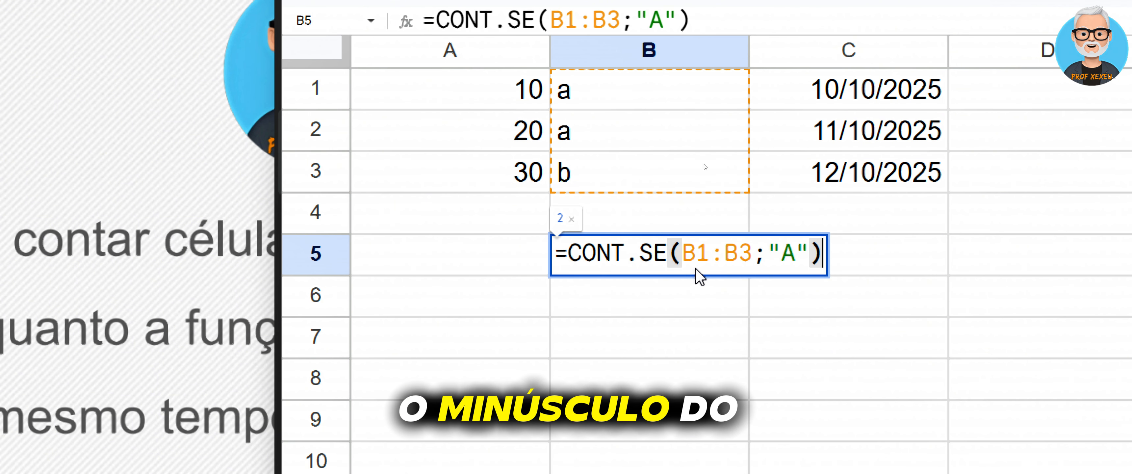
key(Left)
key(Left)
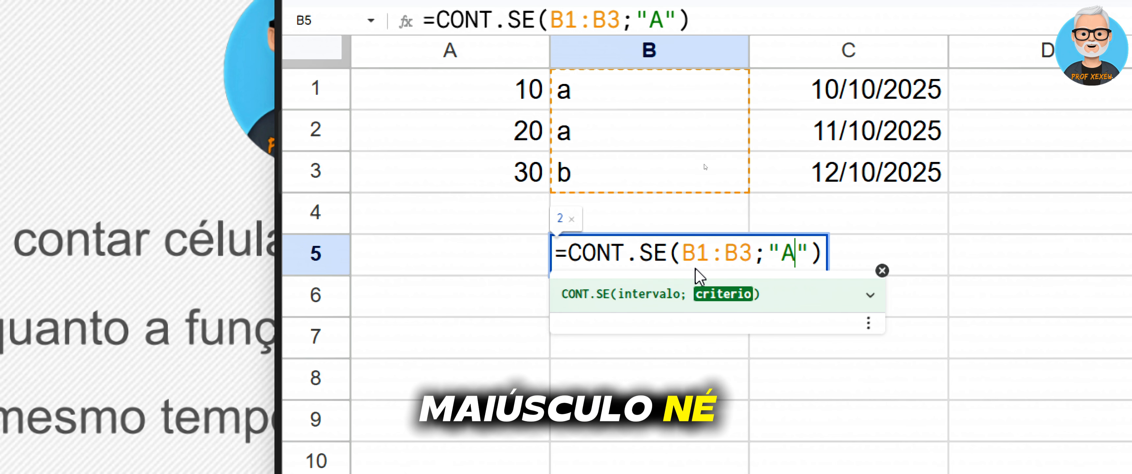
key(BackSpace)
text(a)
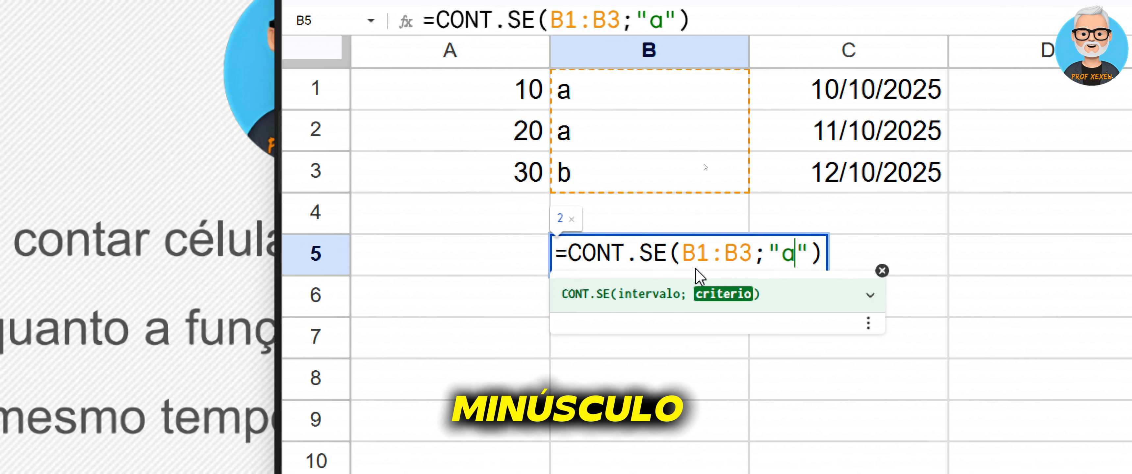
key(Return)
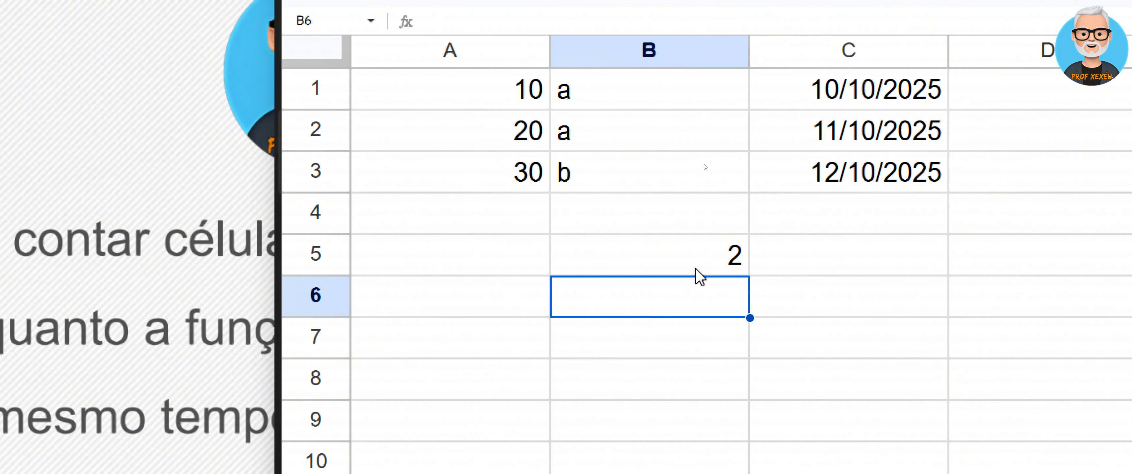
- Change the criterion of the CONT.SE formula in B5 to "b"
click(696, 269)
double_click(700, 277)
key(Left)
key(Left)
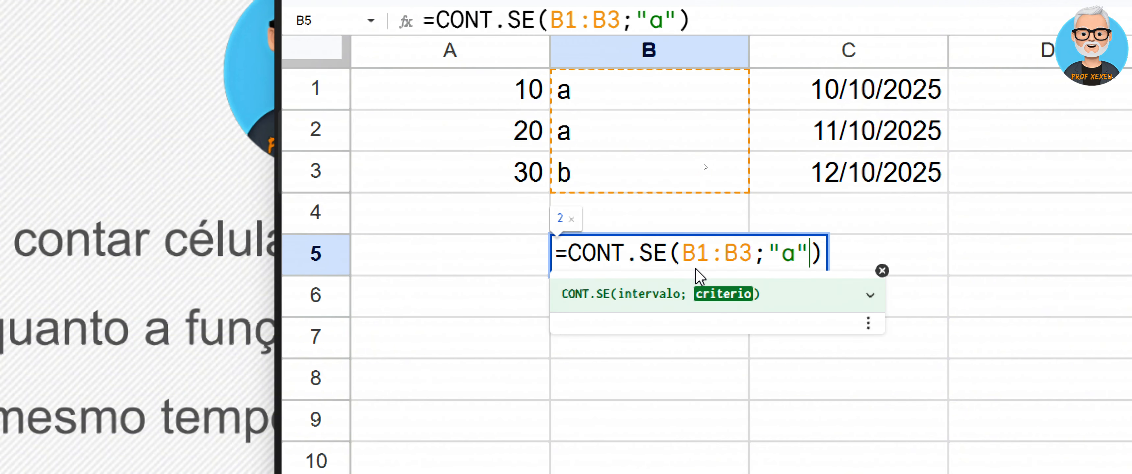
key(BackSpace)
text(b)
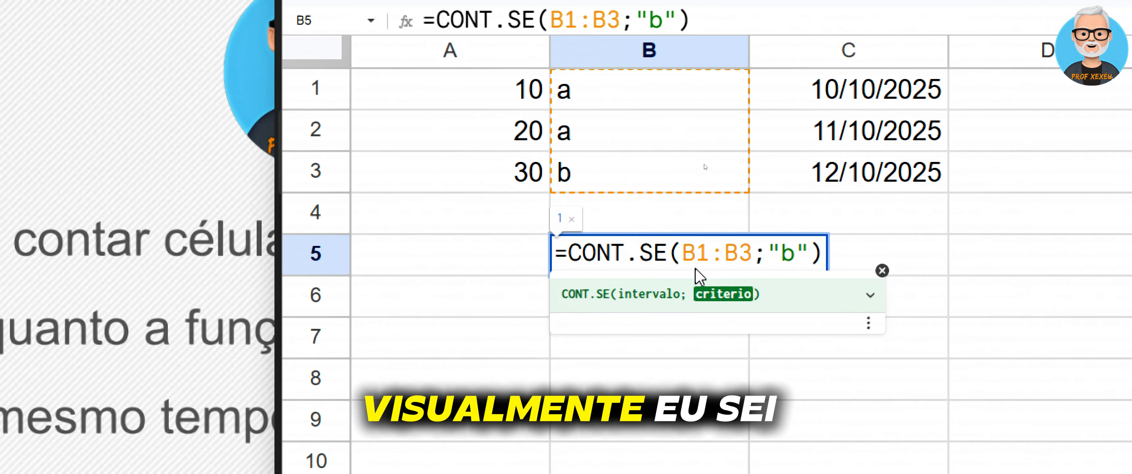
key(Return)
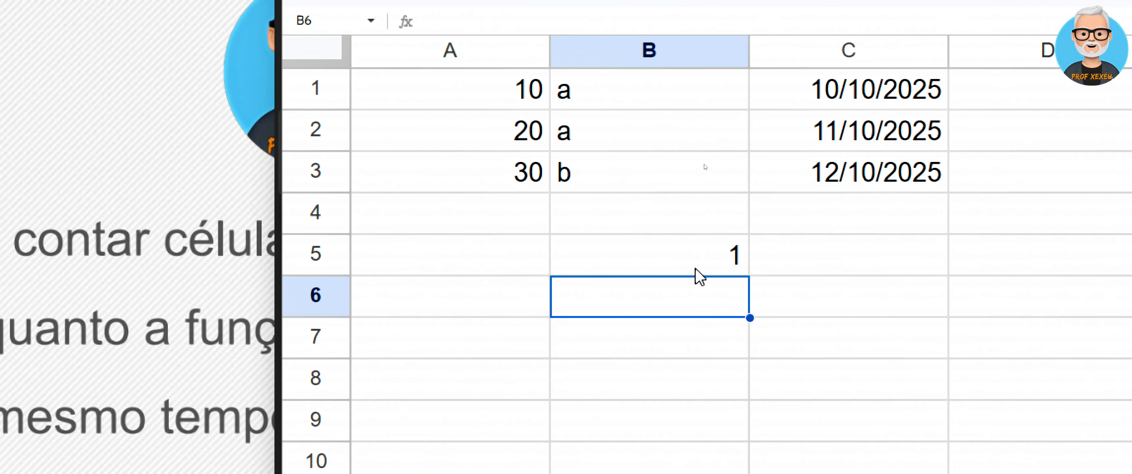
- Change the criterion of the CONT.SE formula in B5 to "c"
double_click(695, 268)
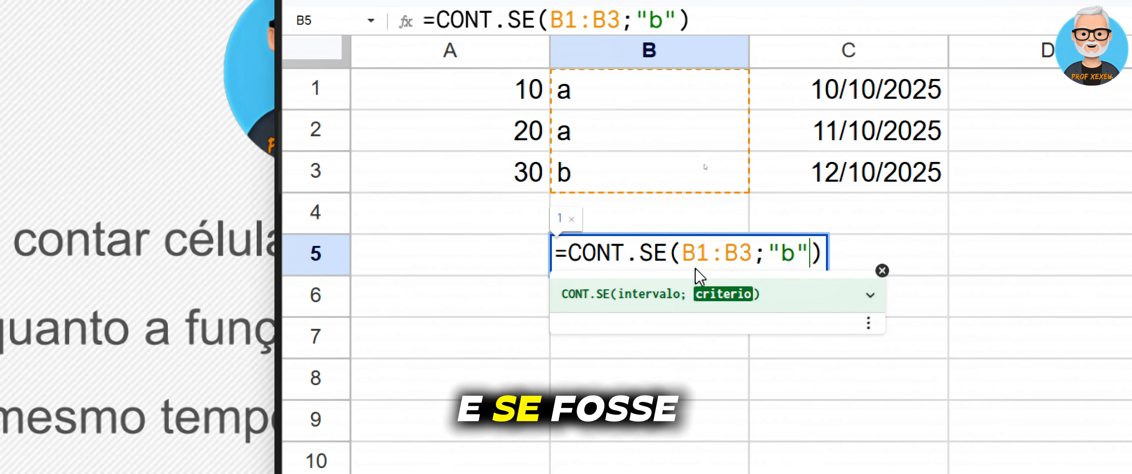
key(Left)
key(Left)
key(BackSpace)
text(c)
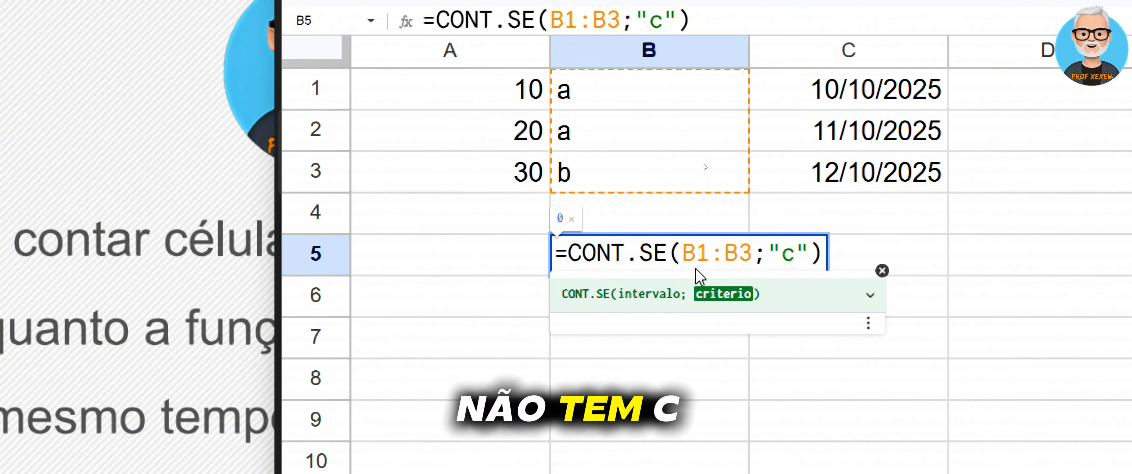
key(Return)
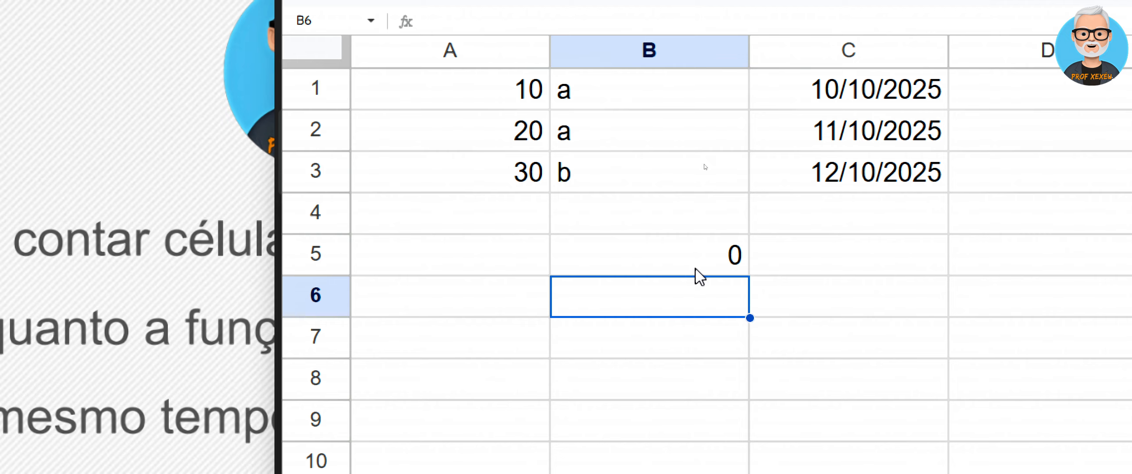
- Set the criterion of the CONT.SE formula in B5 to the date "10/10/2025", keeping the range B1:B3
click(696, 269)
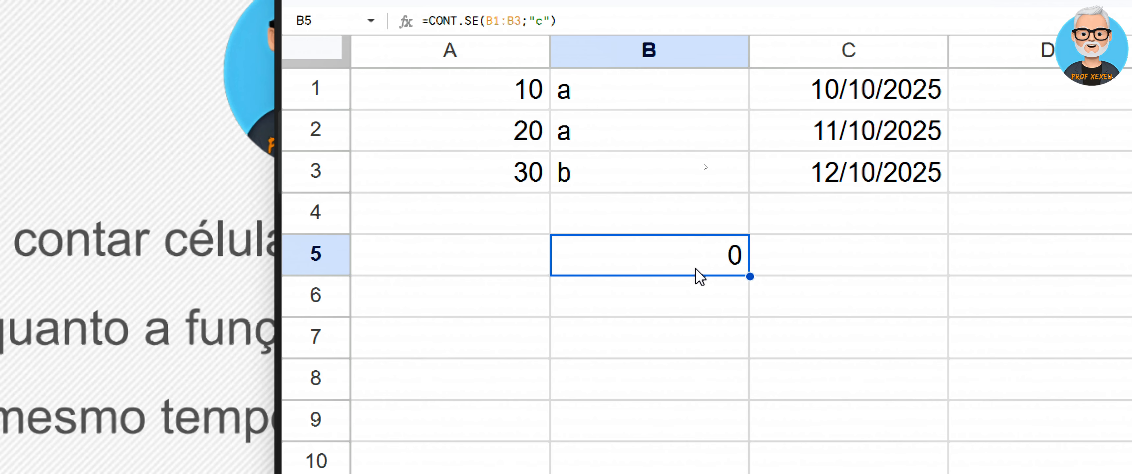
double_click(696, 268)
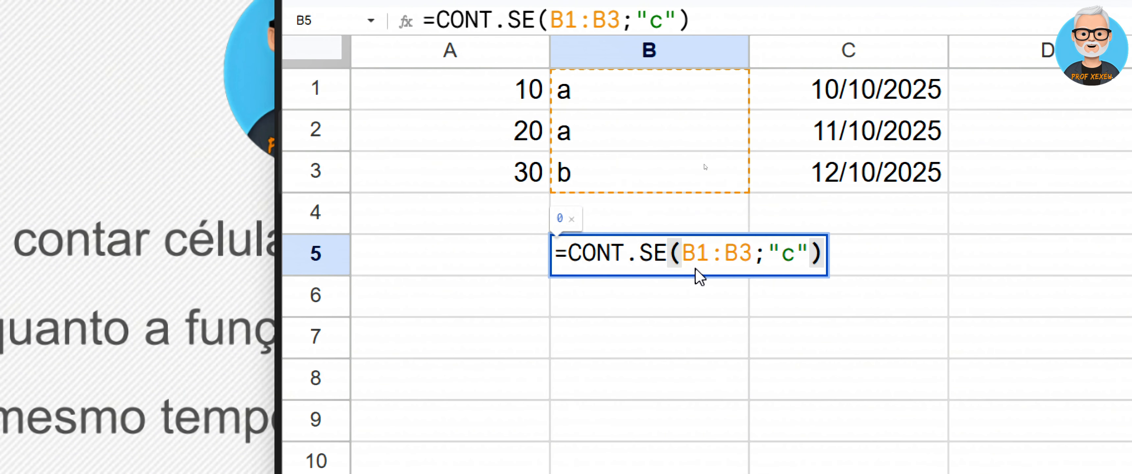
key(Left)
key(Left)
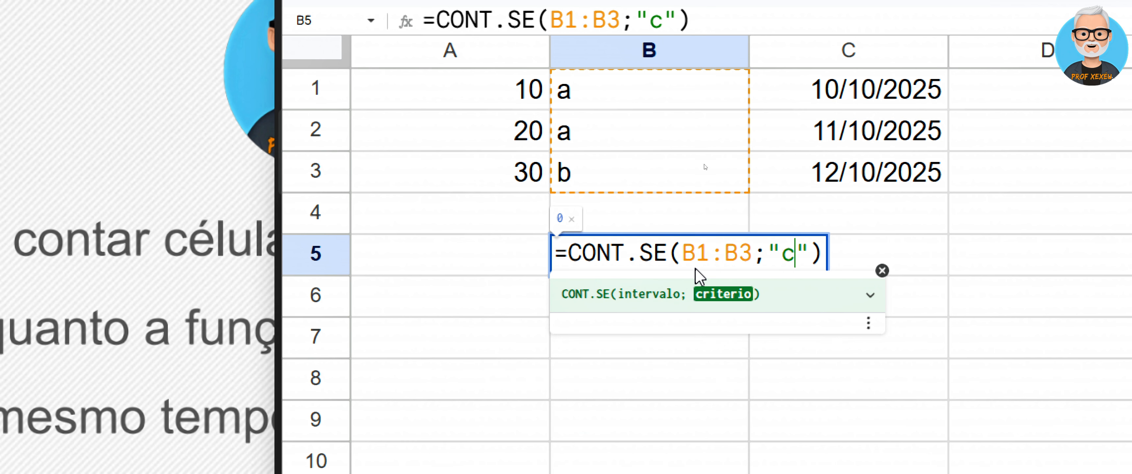
key(BackSpace)
text(10/1)
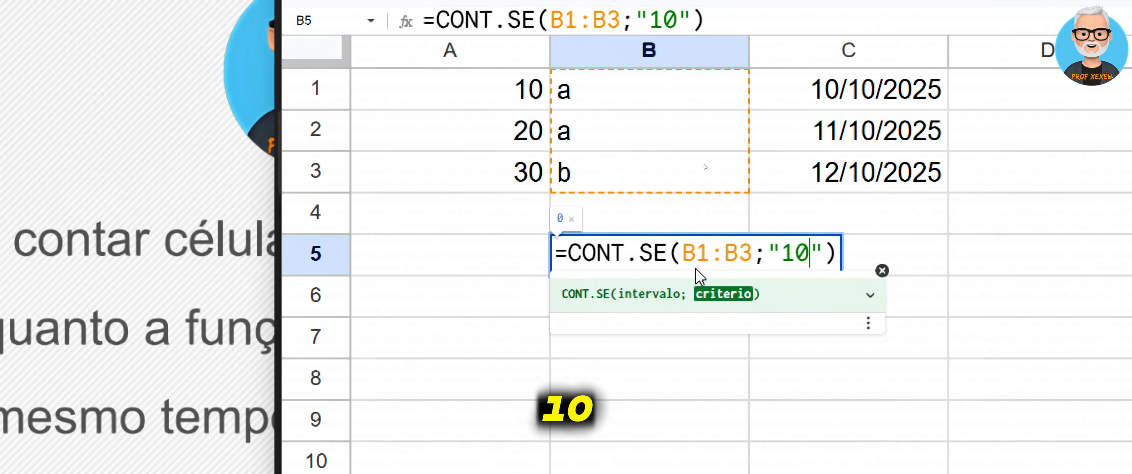
text(0/2)
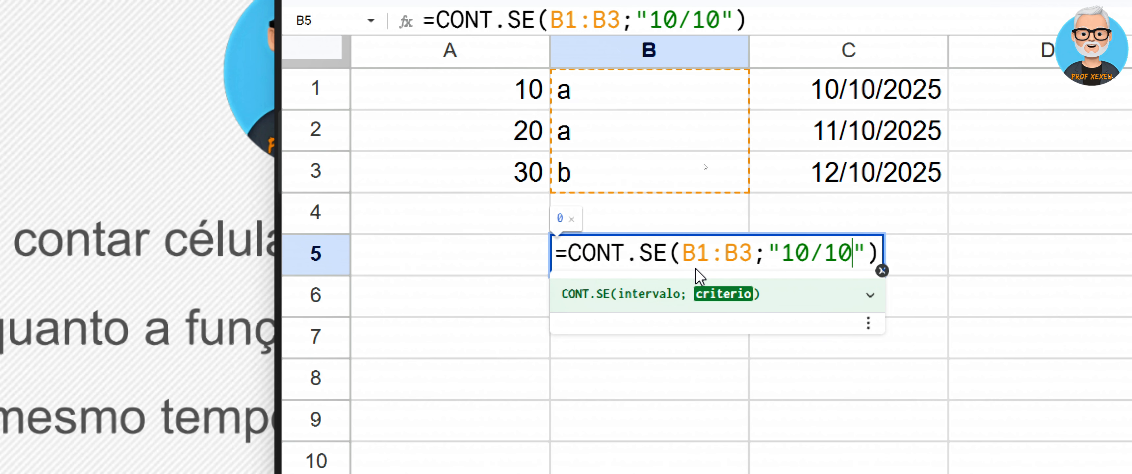
text(025)
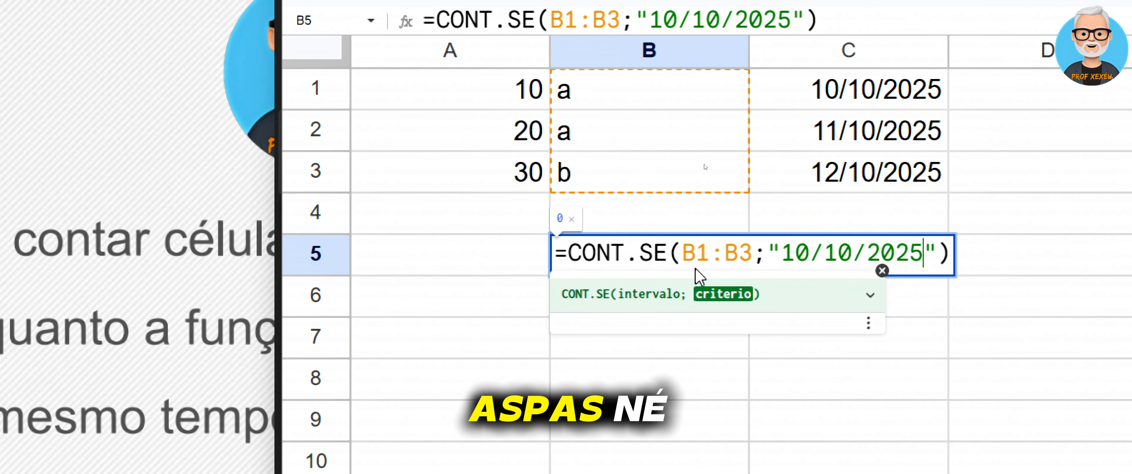
key(Return)
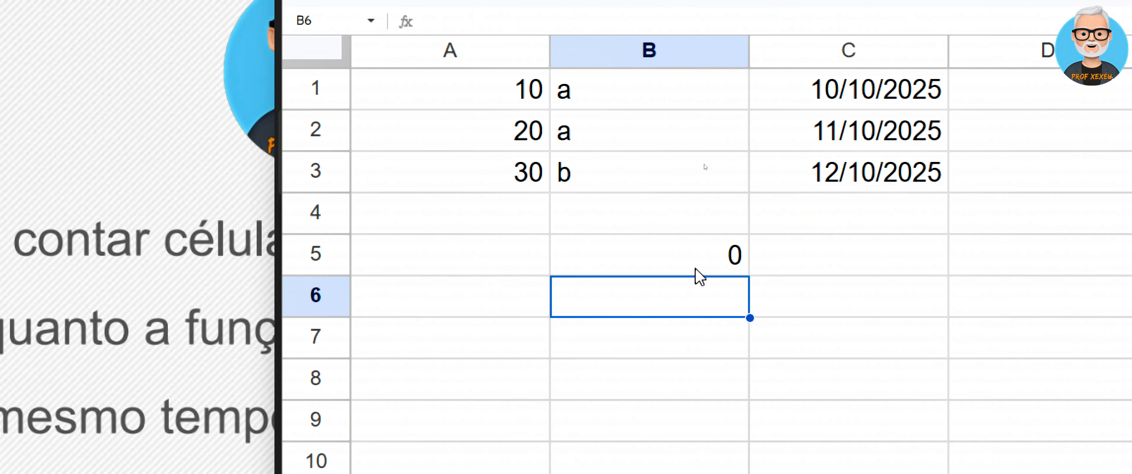
- Change the range of the CONT.SE formula in B5 to C1:C3, keeping the date criterion
click(695, 269)
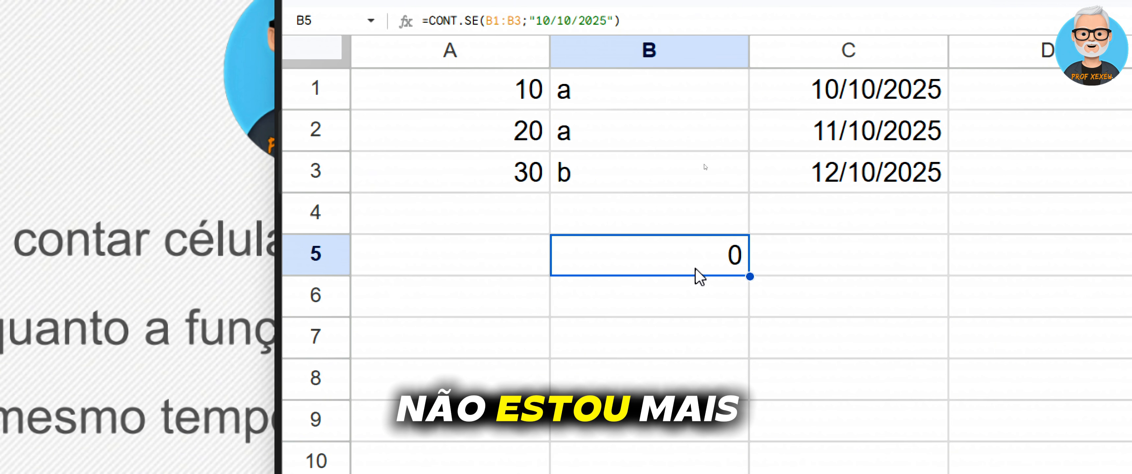
double_click(698, 274)
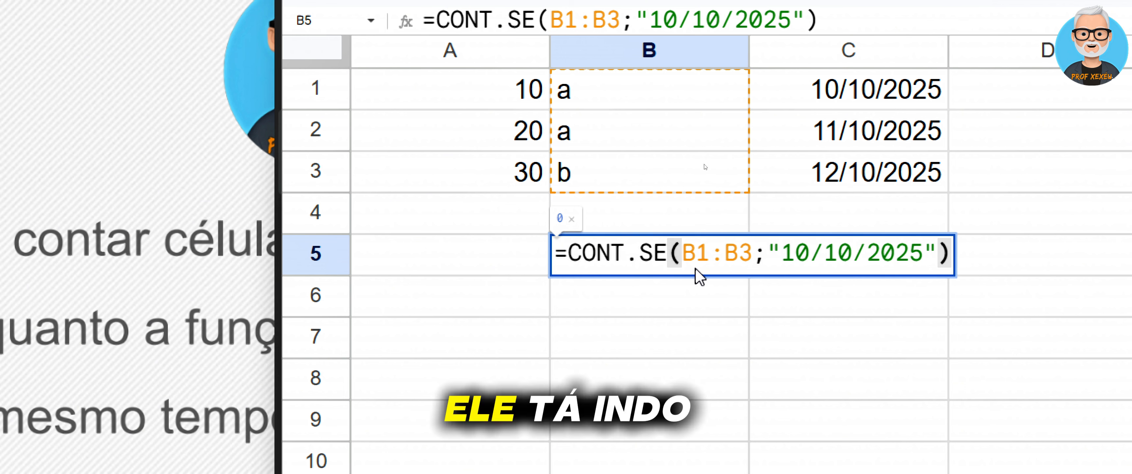
drag(683, 253, 751, 273)
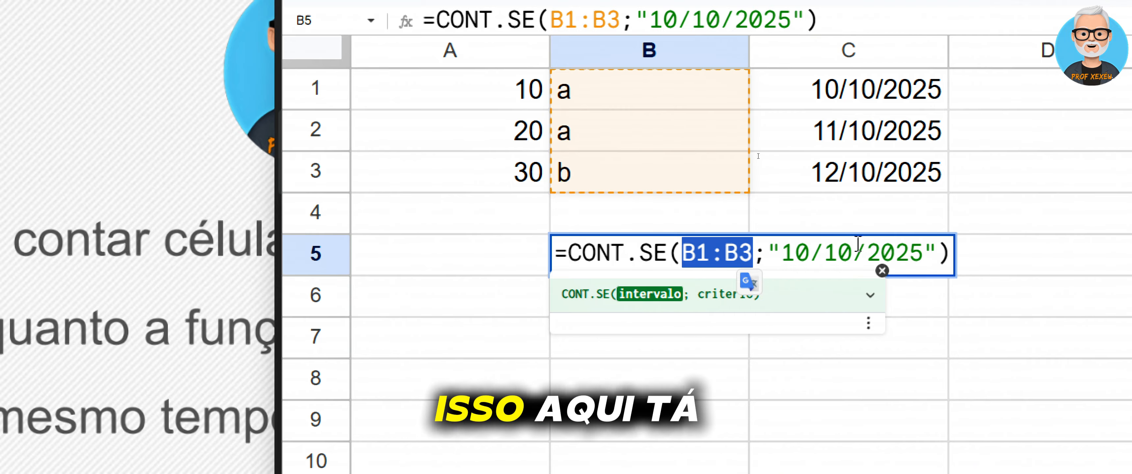
click(694, 264)
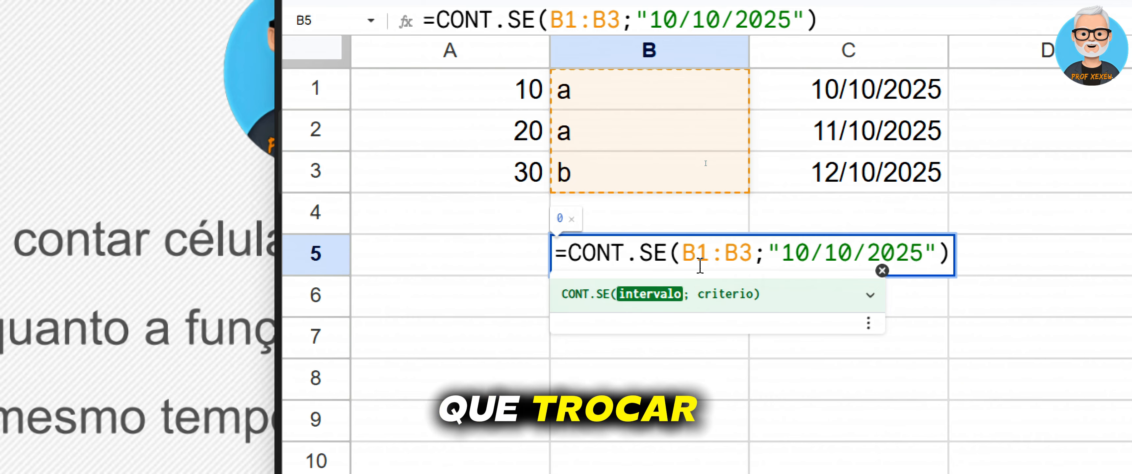
key(BackSpace)
text(c)
key(Right)
key(Right)
key(Right)
key(BackSpace)
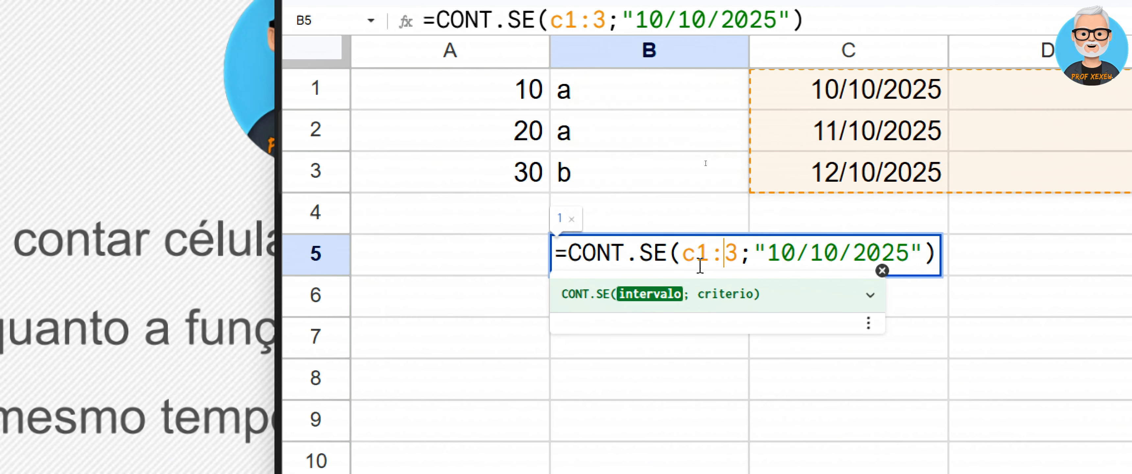
text(c)
key(Return)
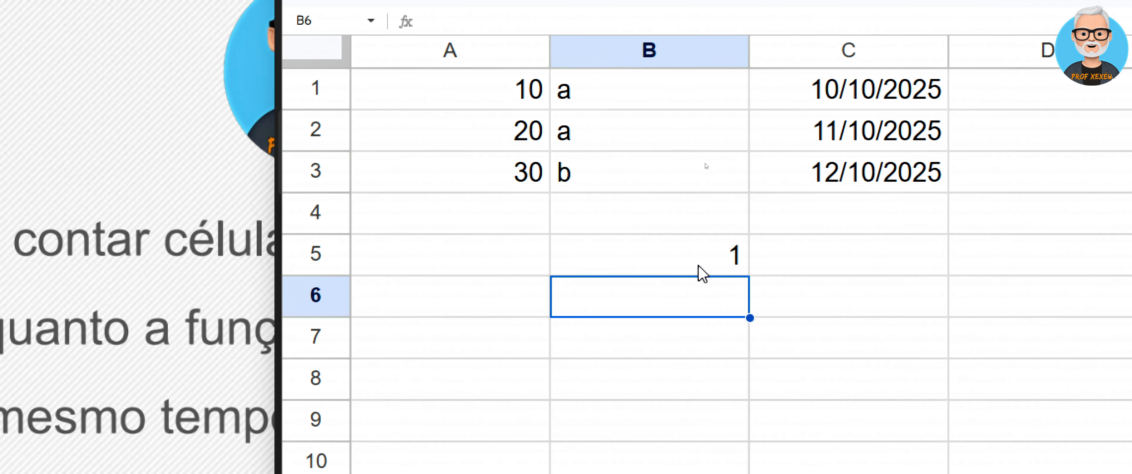
- Replace the date in cell C2 with 10/10/2025
key(Up)
key(Up)
key(Up)
key(Right)
key(Up)
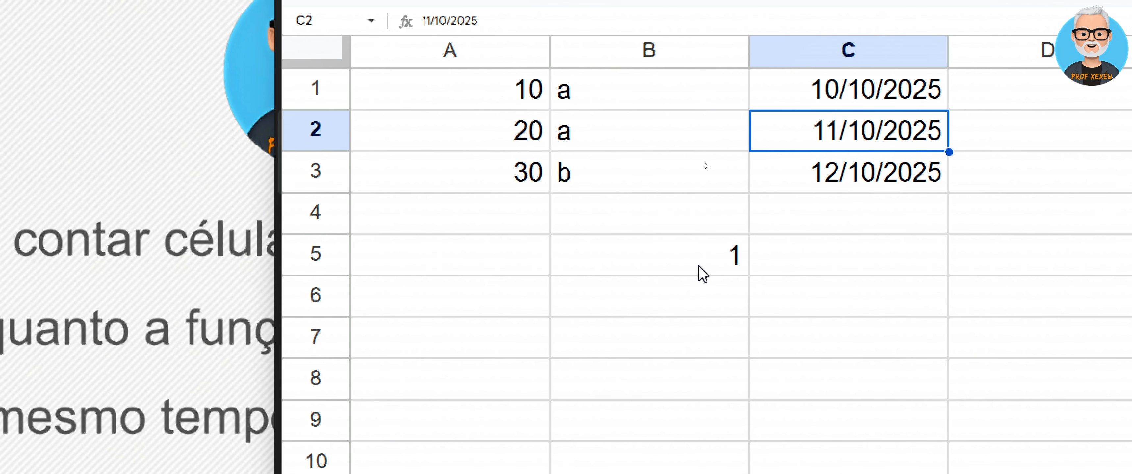
text(10)
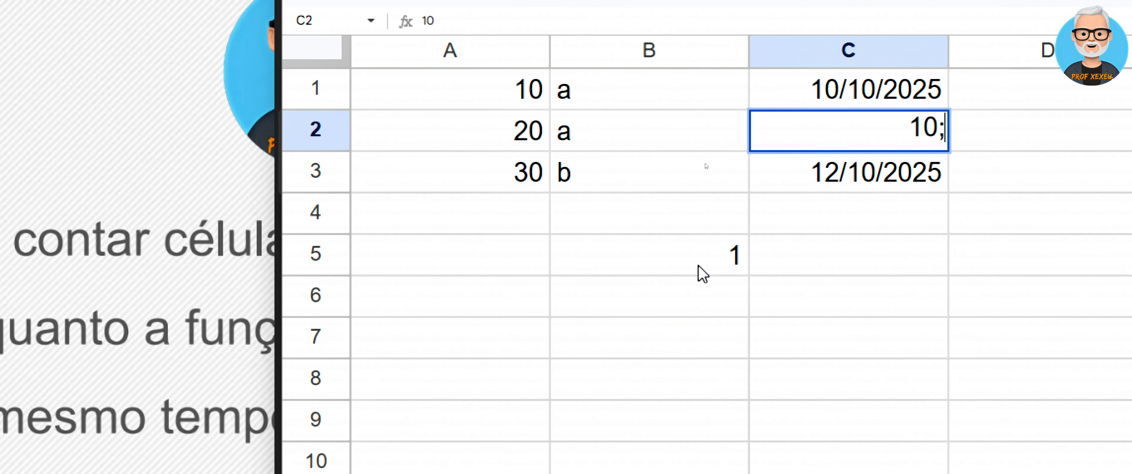
text(/)
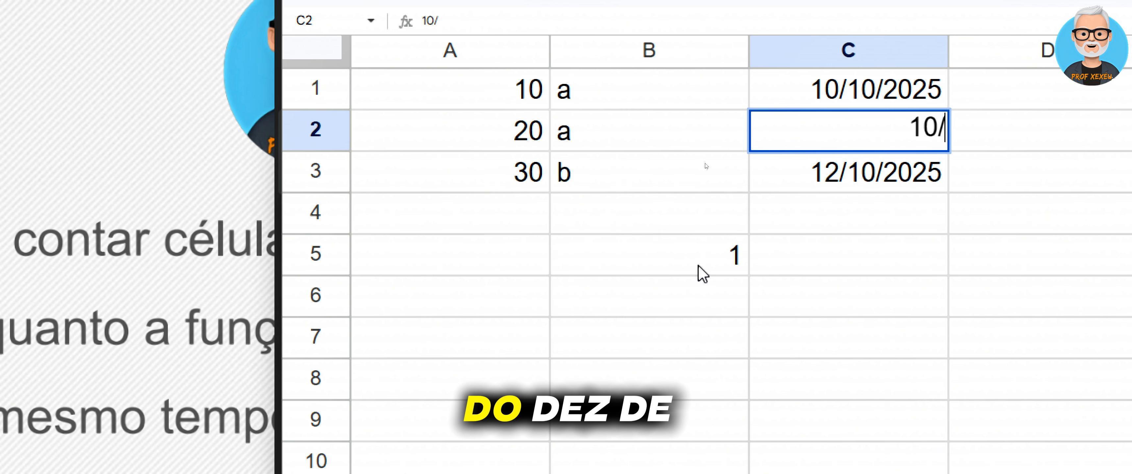
text(10/2025)
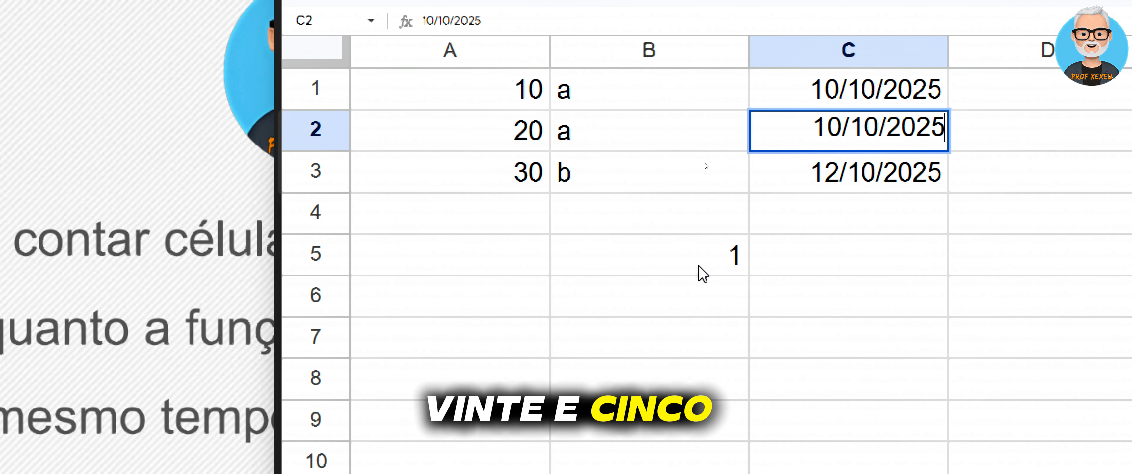
key(Return)
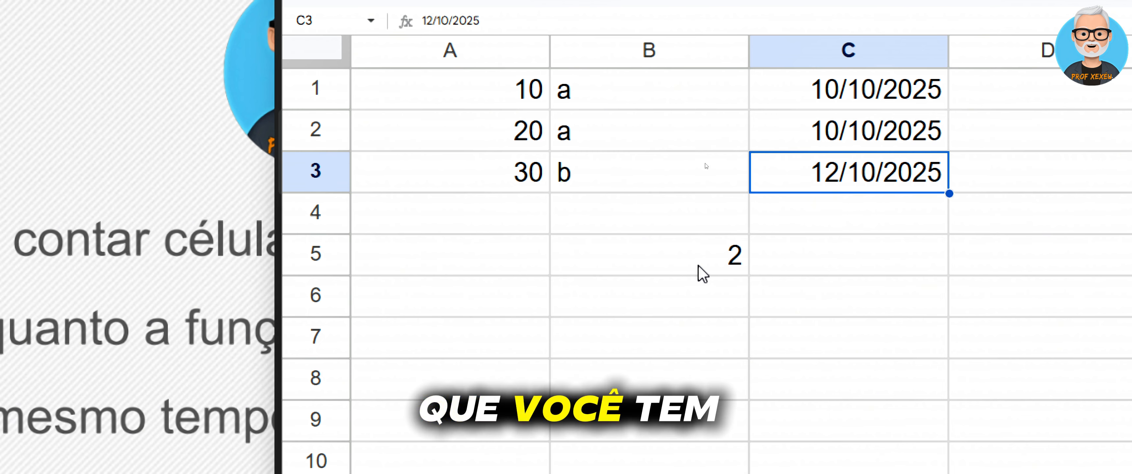
- Change the criterion of the CONT.SE formula in B5 to ">10/10/2025" so only dates after that day count
key(Down)
click(700, 269)
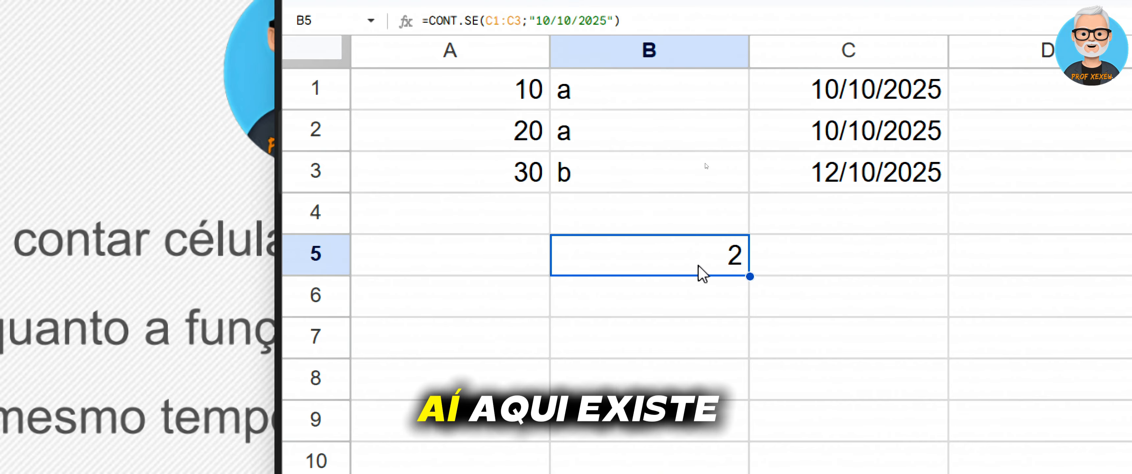
double_click(699, 266)
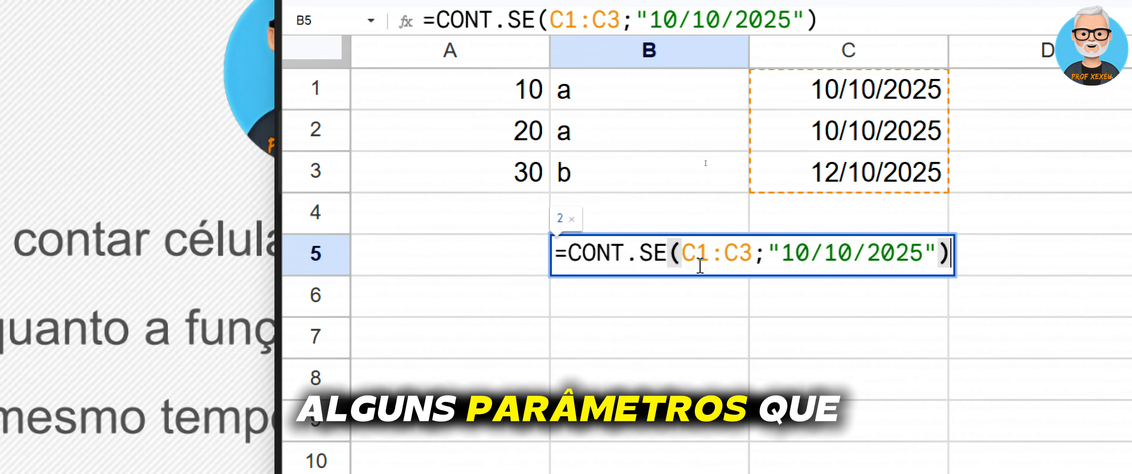
click(781, 255)
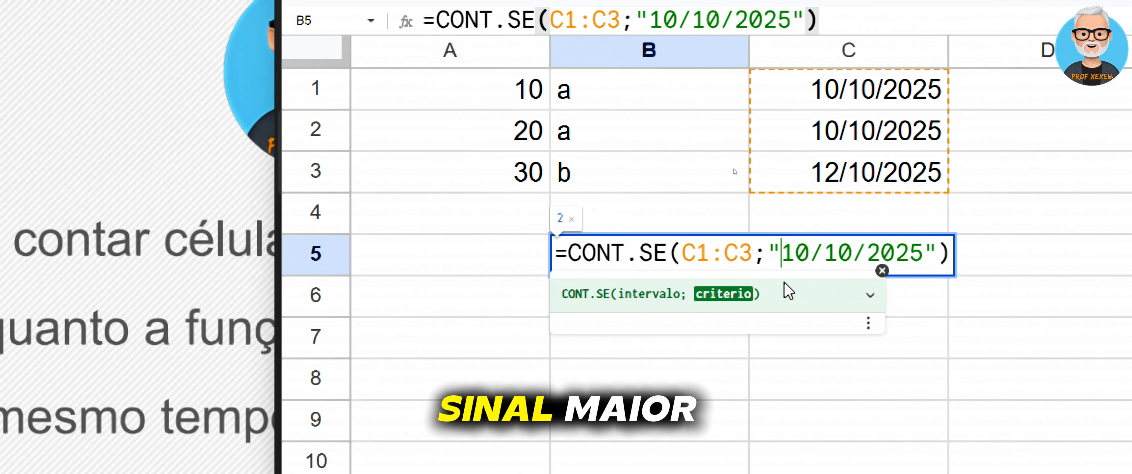
text(>)
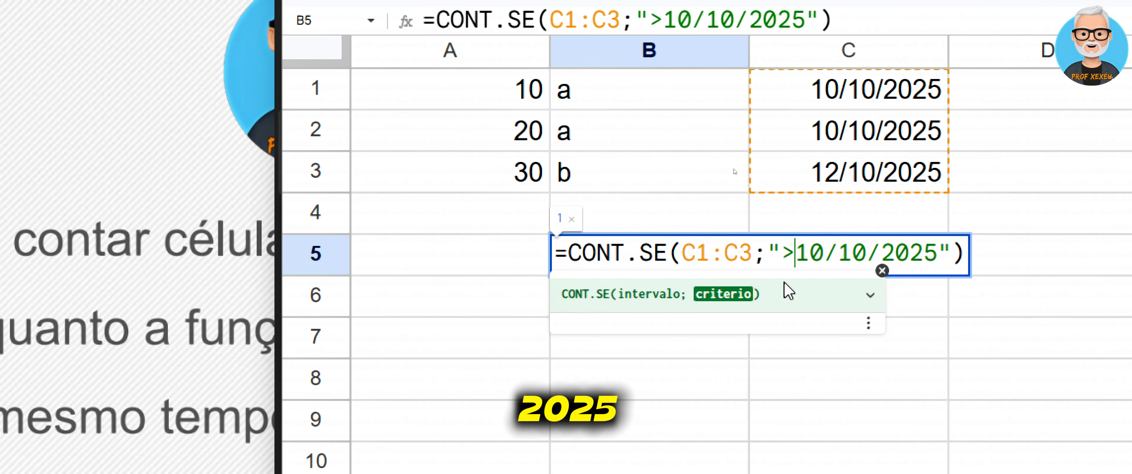
key(Return)
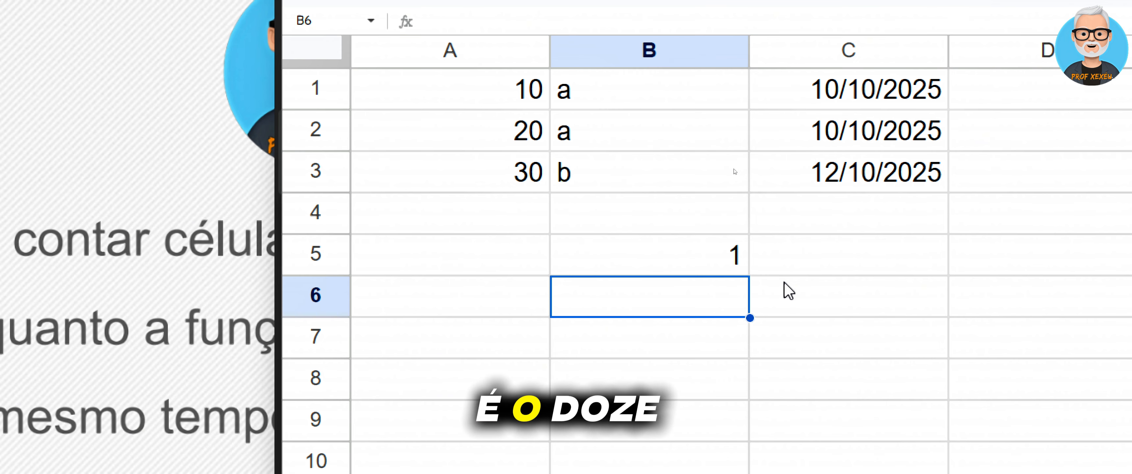
- Change the criterion of the CONT.SE formula in B5 to ">=10/10/2025" to include that day
key(Up)
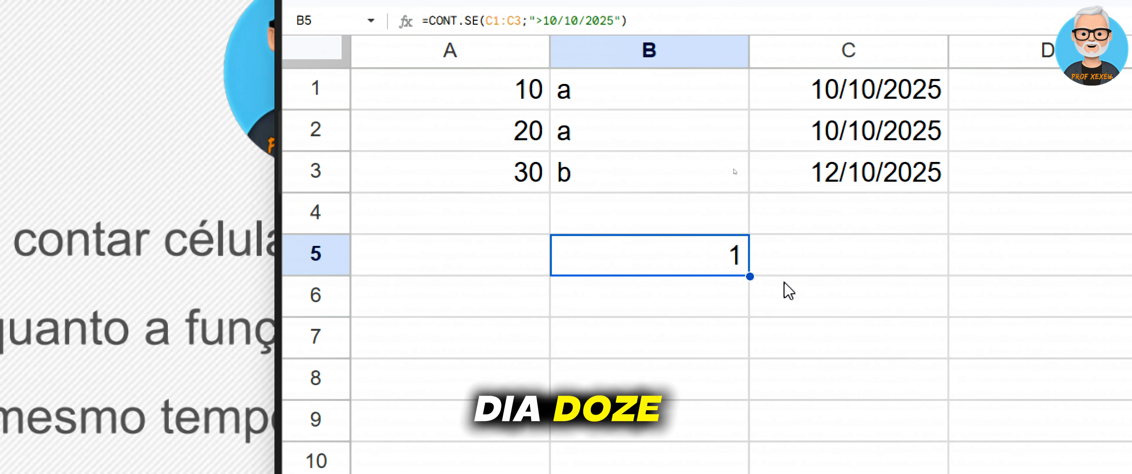
key(F2)
key(Left)
key(Left)
key(Left)
key(Left)
key(Left)
key(Left)
key(Left)
key(Left)
key(Left)
key(Left)
key(Left)
key(Left)
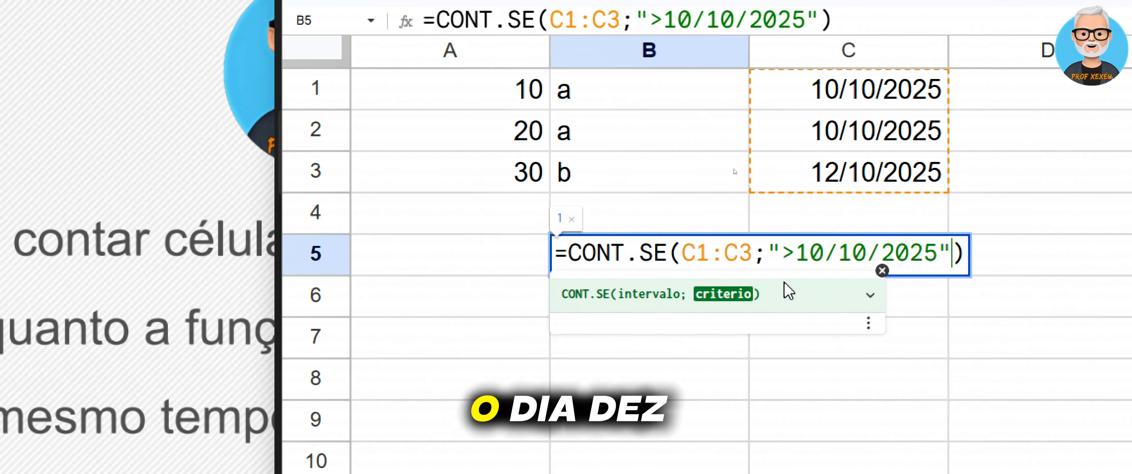
text(=)
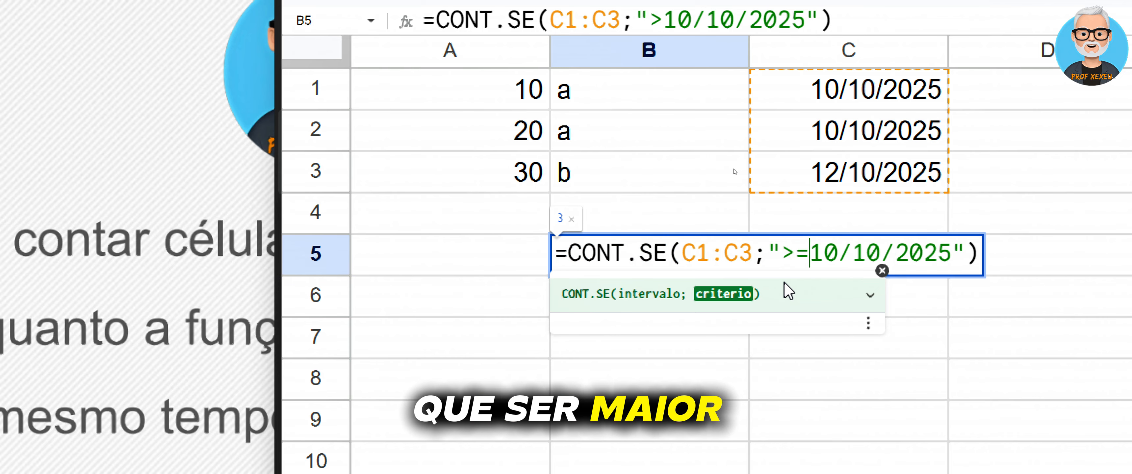
key(Return)
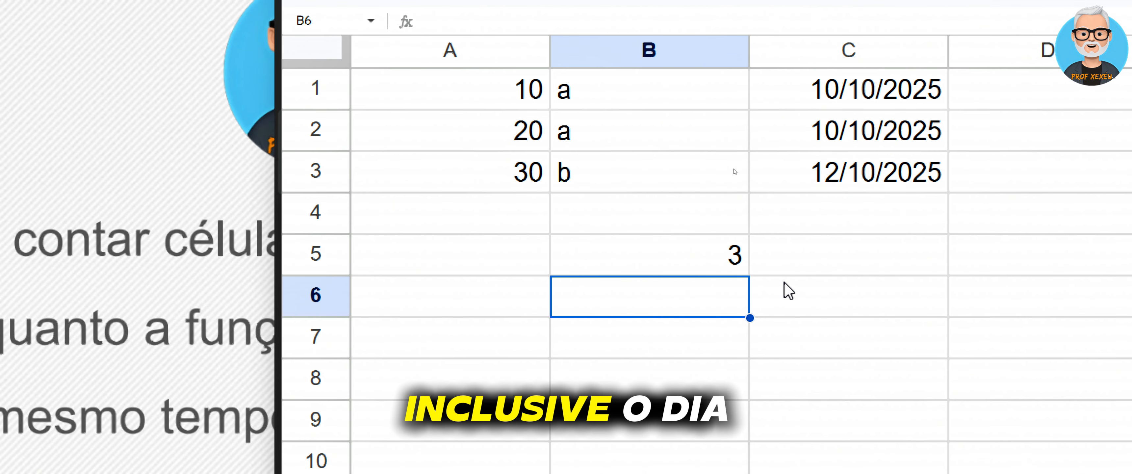
- Replace the date in cell C3 with 09/10/2025
key(Up)
key(Up)
key(Up)
key(Up)
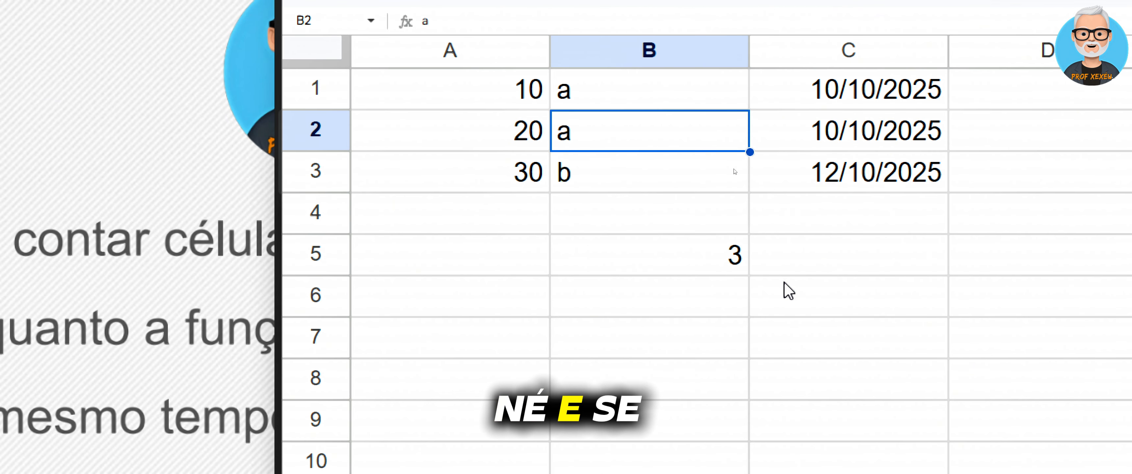
key(Down)
key(Right)
text(09)
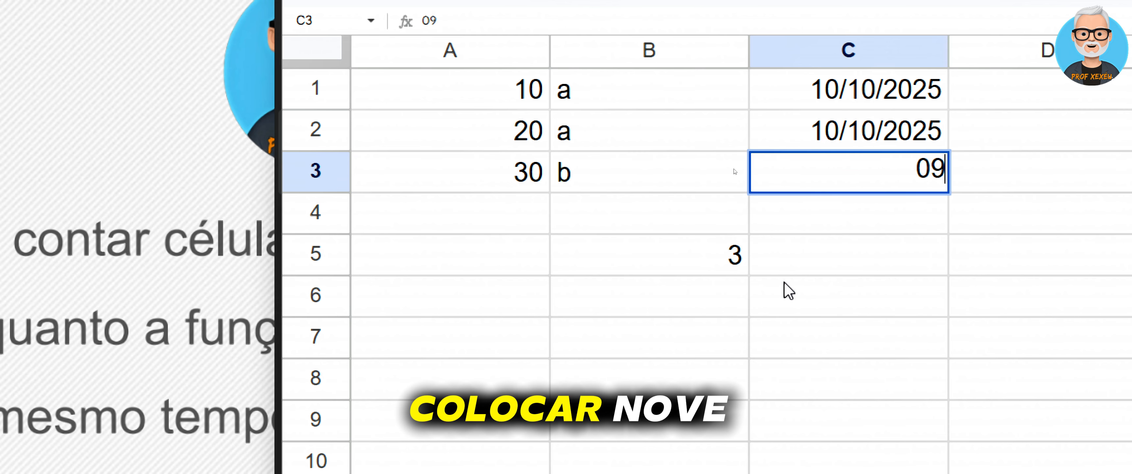
text(/10)
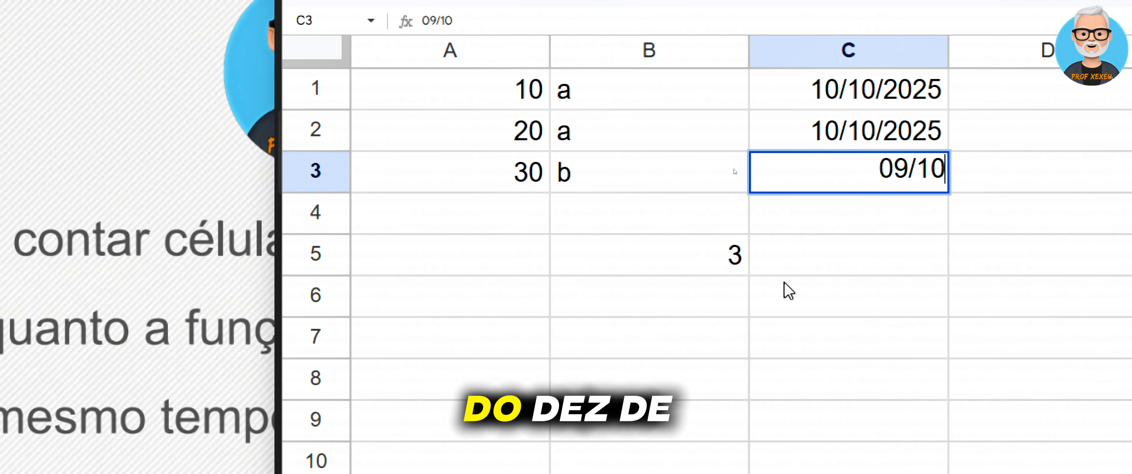
text(/2025)
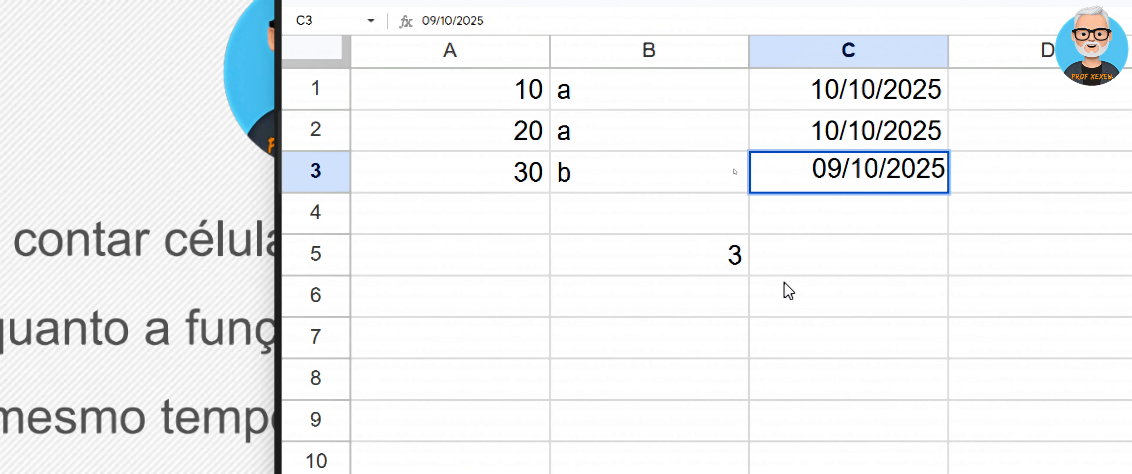
key(Return)
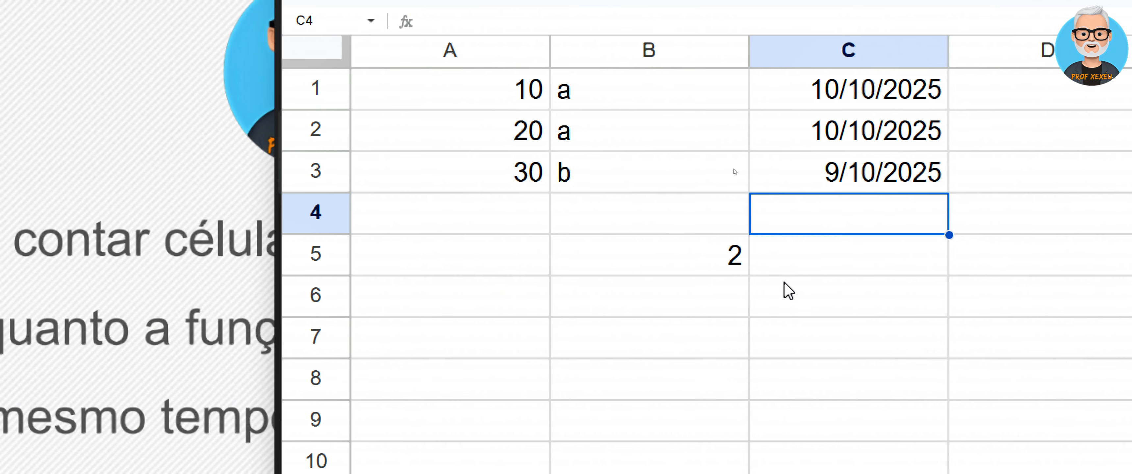
- Change the range of the CONT.SE formula in B5 to B1:B3
key(Down)
key(Left)
key(F2)
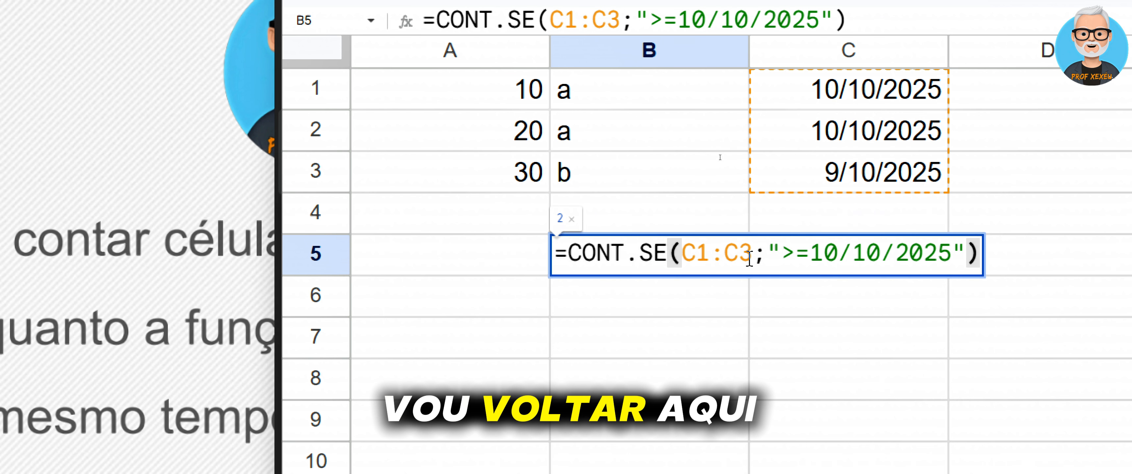
click(699, 251)
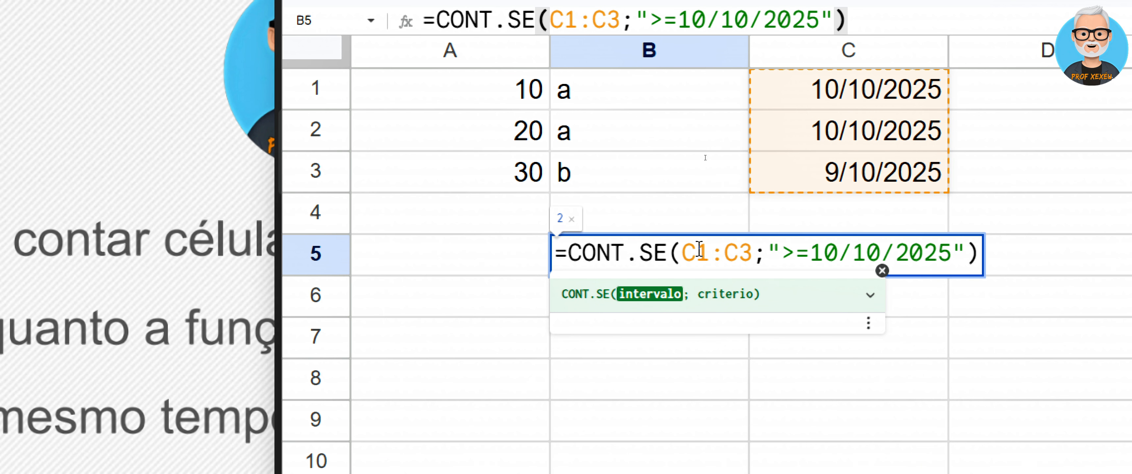
key(BackSpace)
text(b)
key(Right)
key(Right)
key(Delete)
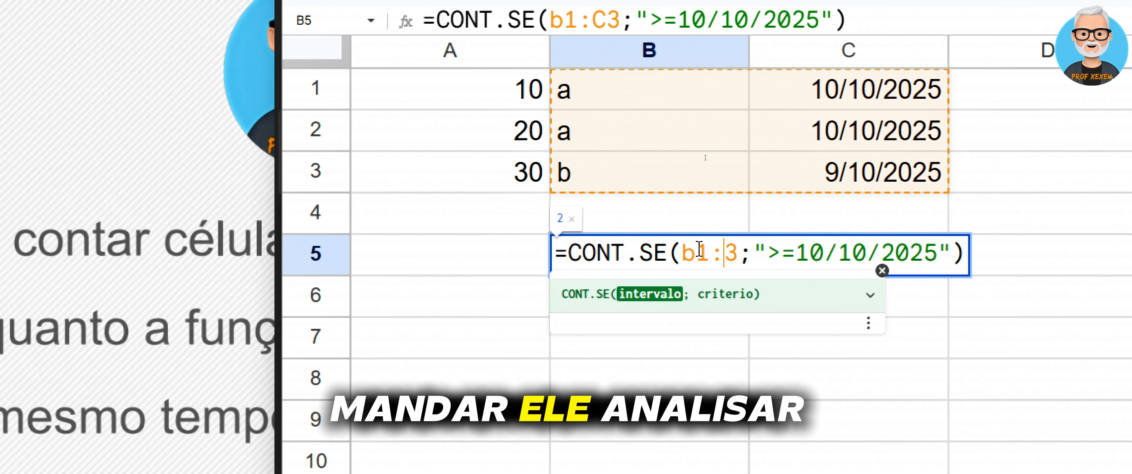
text(b)
- Replace the date criterion of the CONT.SE formula in B5 with the letter "a" and confirm the formula
key(Right)
key(Right)
key(Right)
key(Delete)
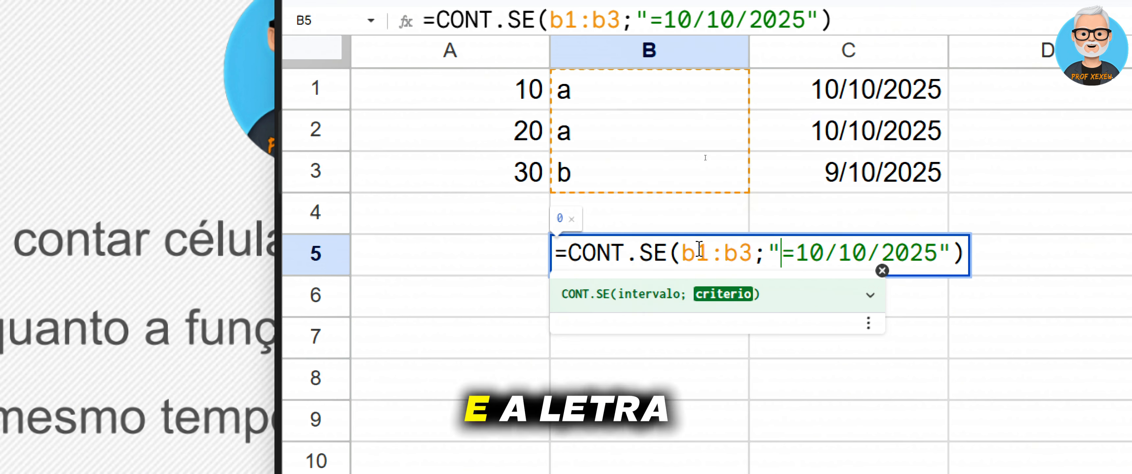
key(Delete)
key(Delete)
key(Delete)
key(Delete)
key(Delete)
key(Delete)
key(Delete)
key(Delete)
key(Delete)
key(Delete)
key(Delete)
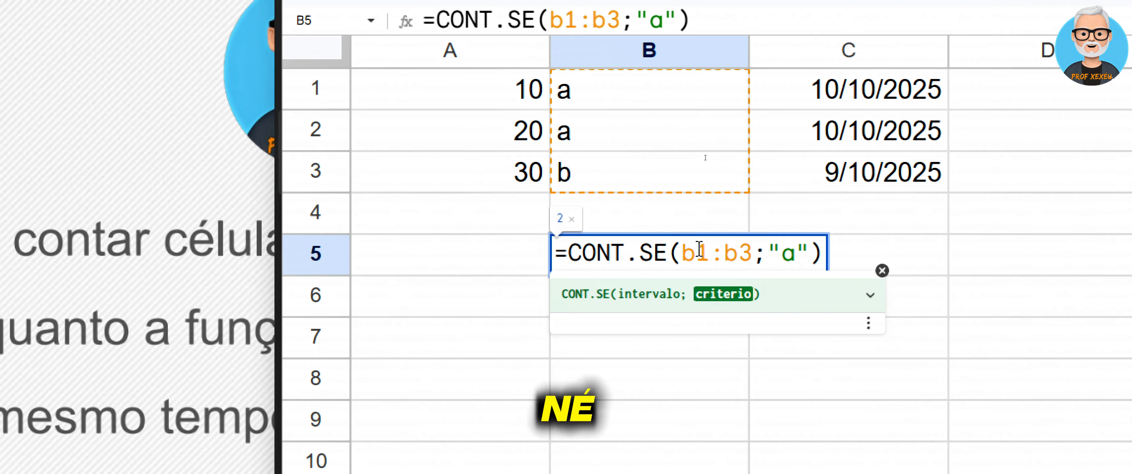
key(Return)
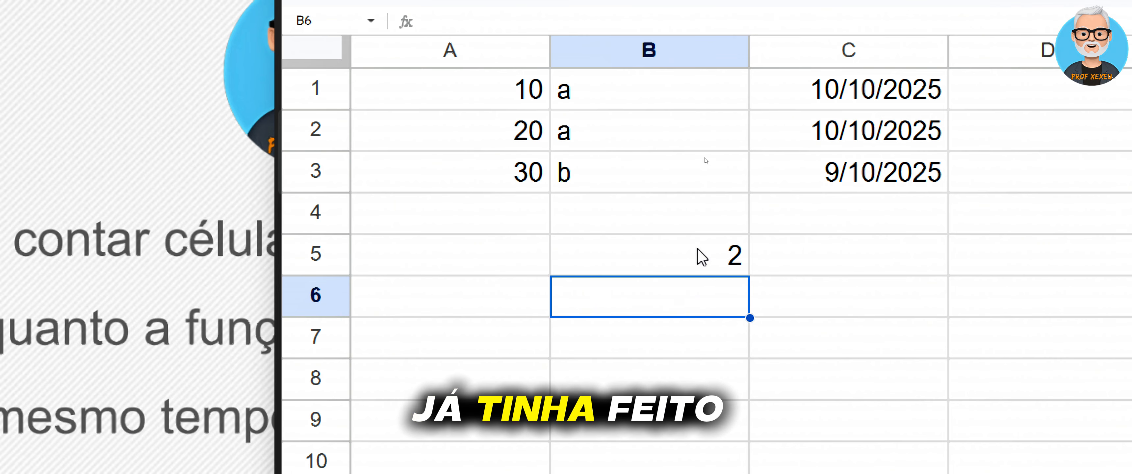
- Append an x to the text in cell B2 so it reads "ax"
key(Up)
key(Up)
key(Up)
key(Up)
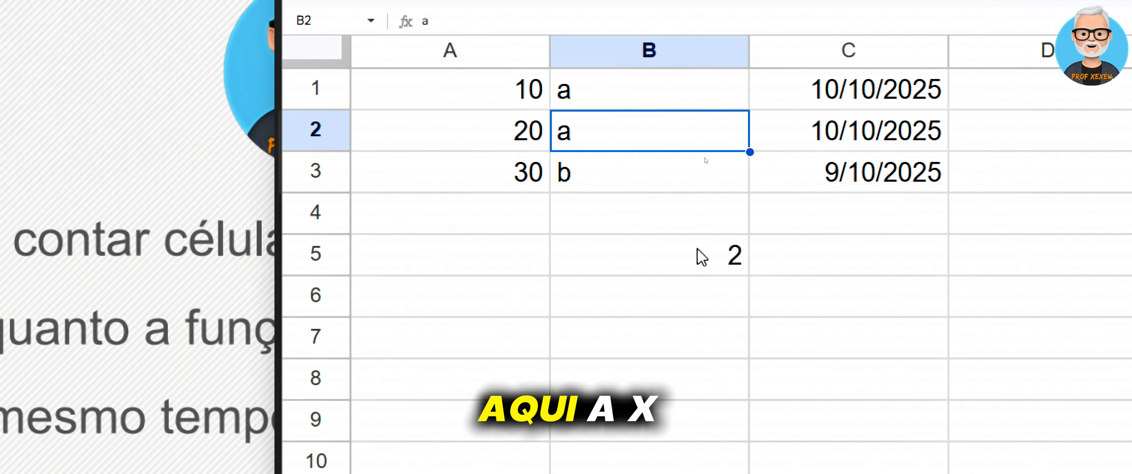
key(F2)
text(x)
key(Return)
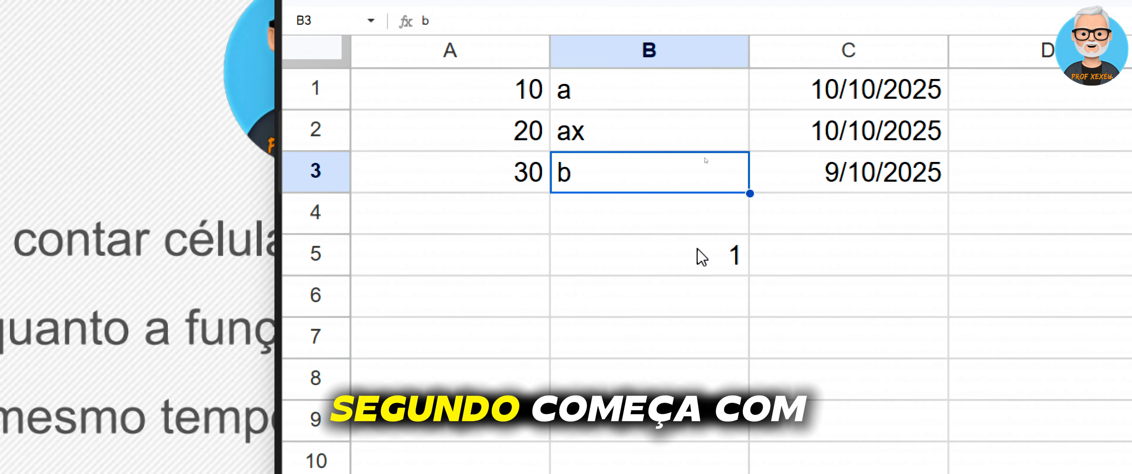
- Change the criterion of the CONT.SE formula in B5 to "a*" and confirm the formula
click(702, 256)
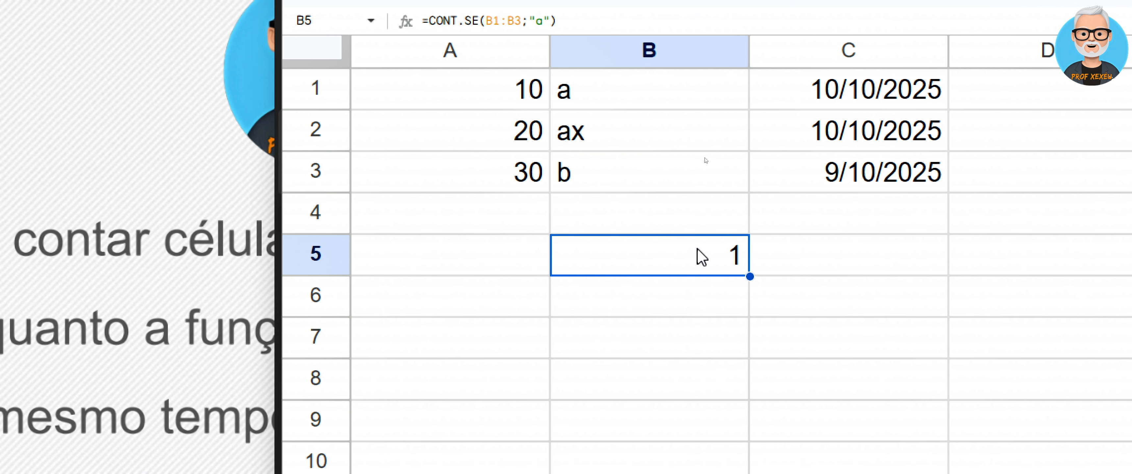
double_click(702, 257)
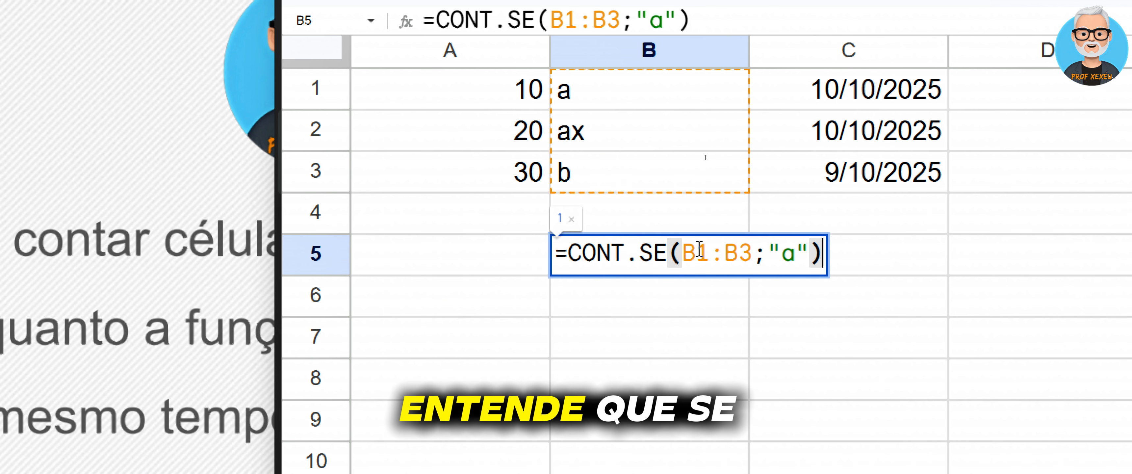
key(Left)
key(Left)
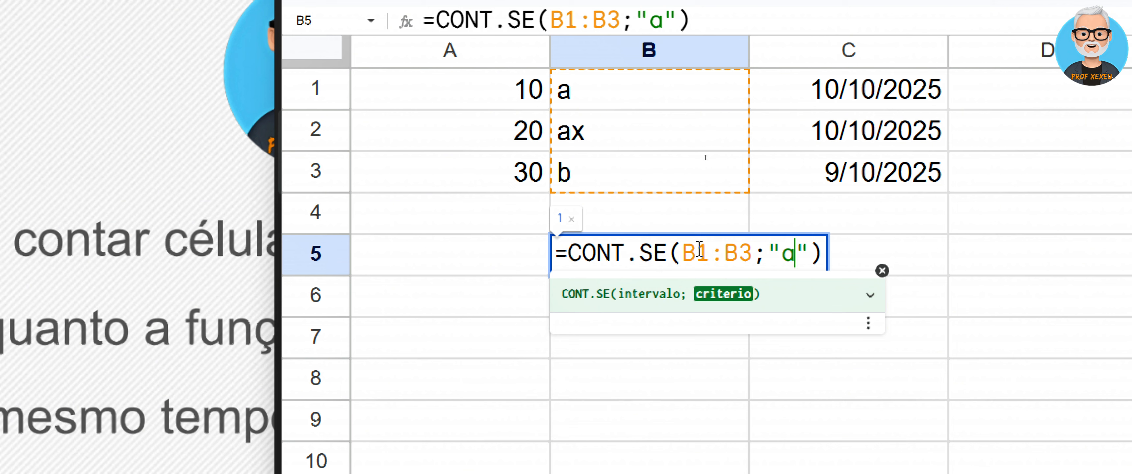
text(*)
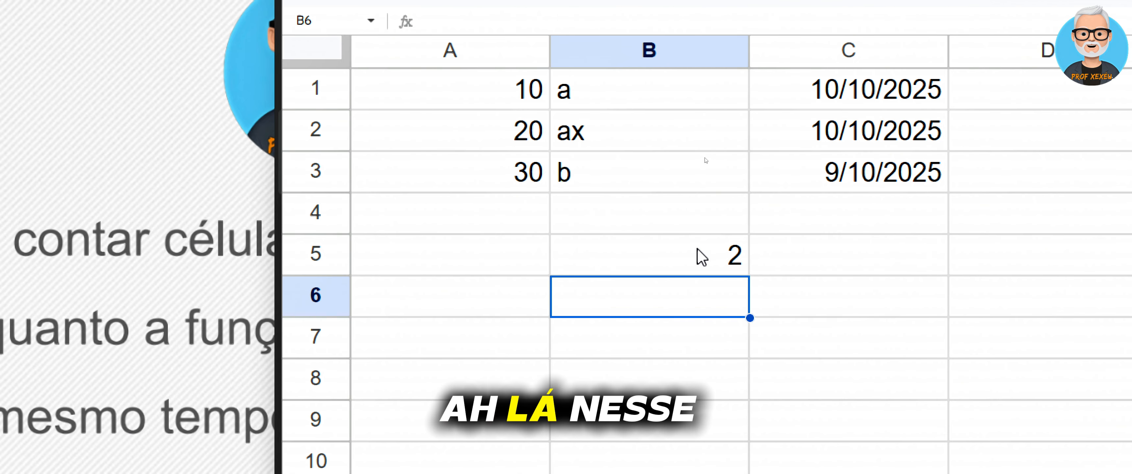
- Delete the range and criterion from the CONT.SE formula in B5 and expand the function's help with its example
click(701, 257)
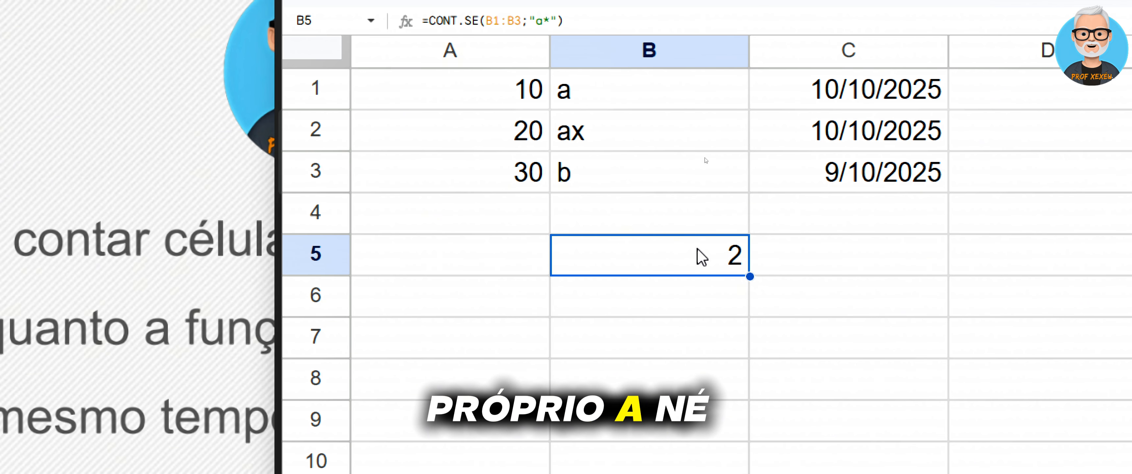
double_click(699, 255)
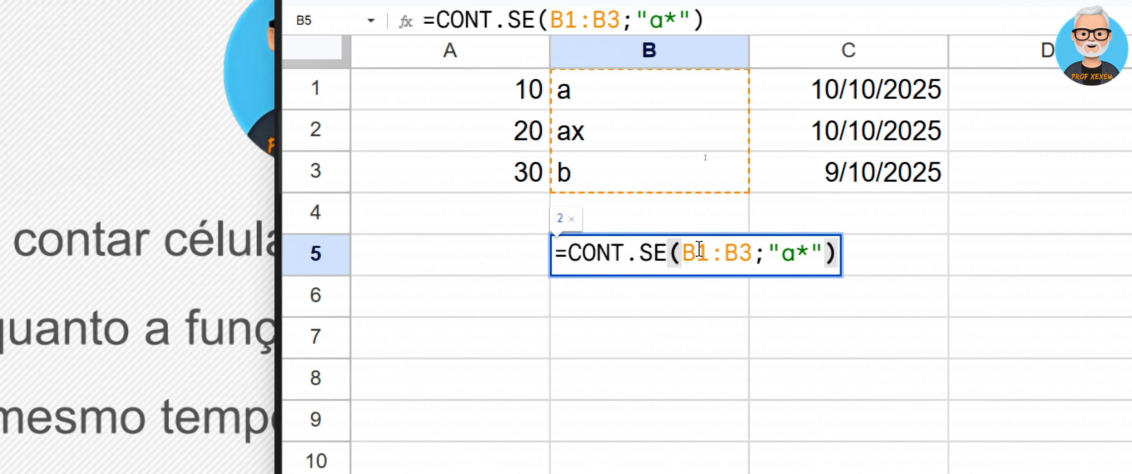
key(BackSpace)
key(BackSpace)
key(BackSpace)
key(BackSpace)
key(BackSpace)
key(BackSpace)
key(BackSpace)
key(BackSpace)
key(BackSpace)
key(BackSpace)
key(BackSpace)
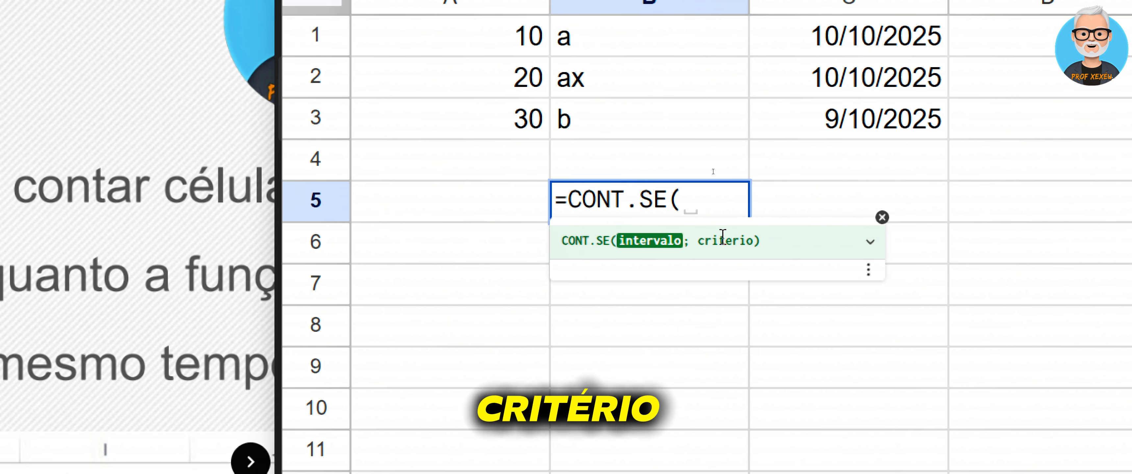
click(870, 243)
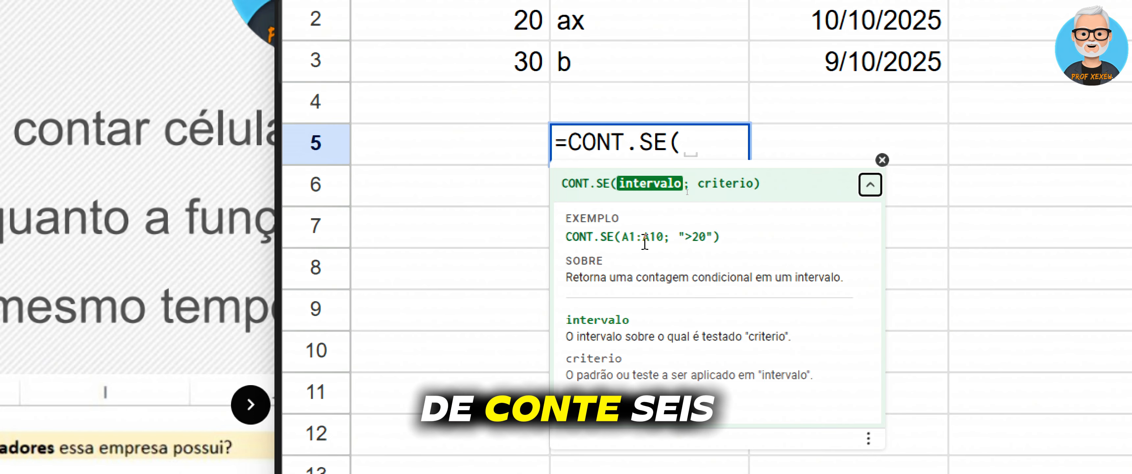
- Change the function name in B5 from CONT.SE to CONT.SES and close the function help
click(674, 142)
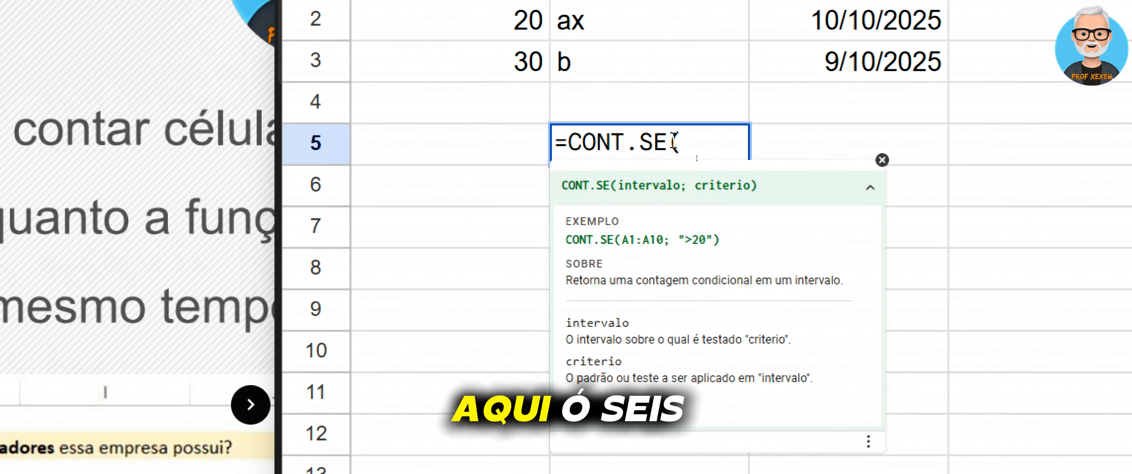
text(S)
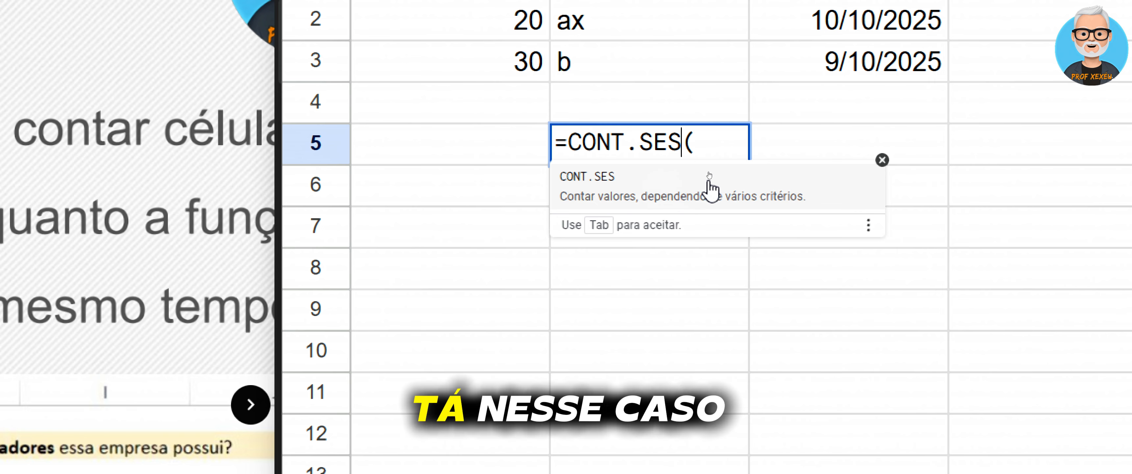
click(710, 145)
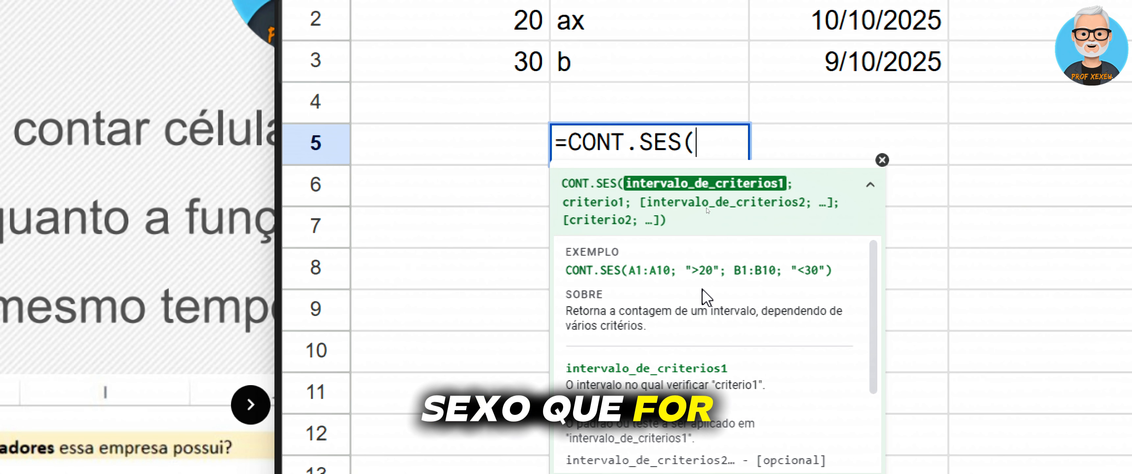
click(882, 160)
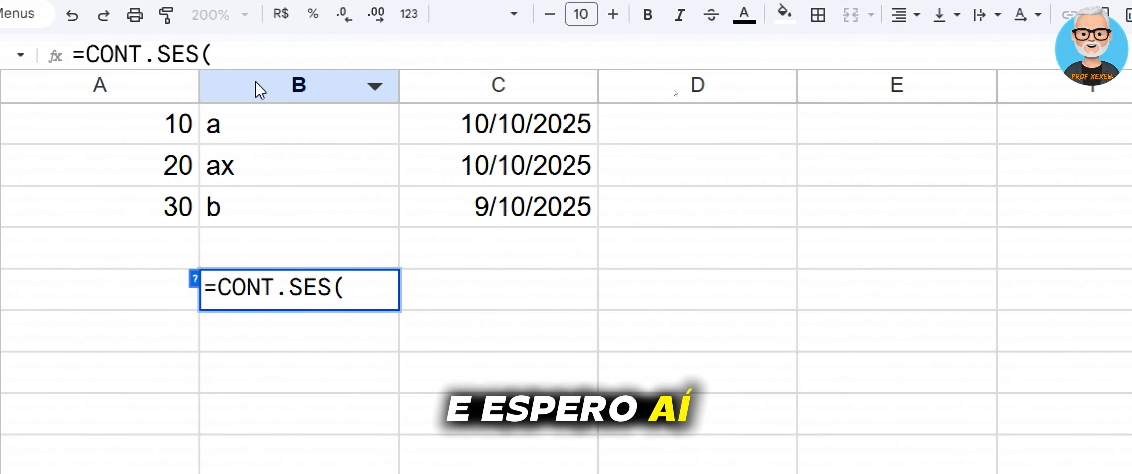
key(ctrl+w)
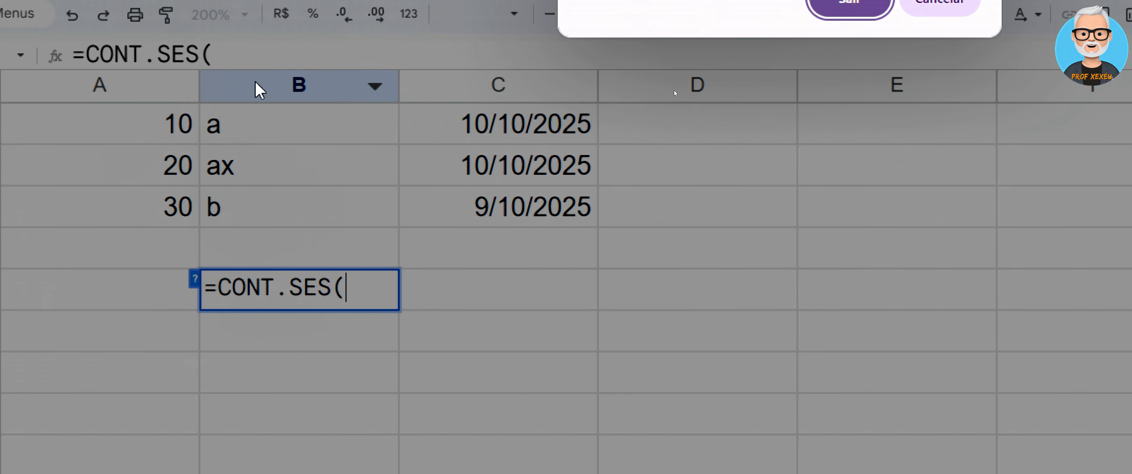
click(940, 3)
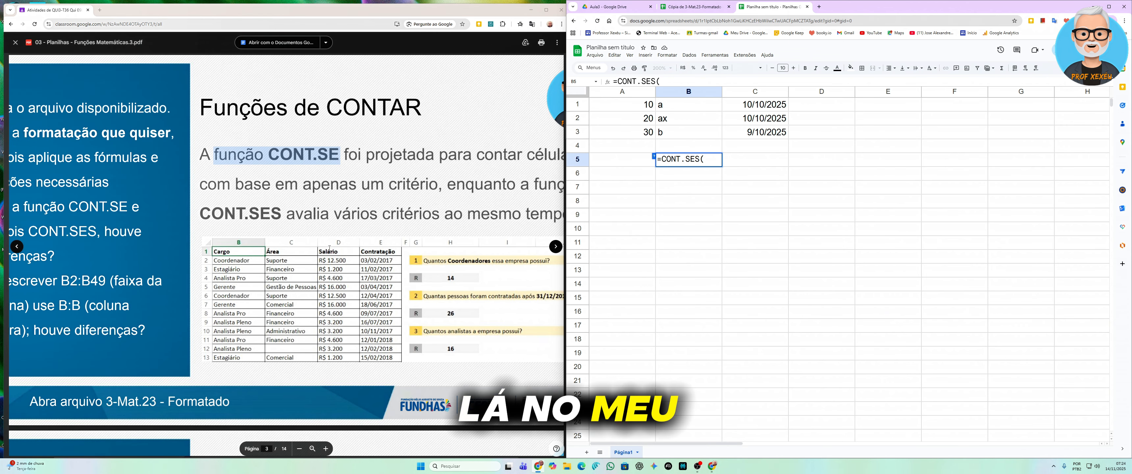
- Show the whole "Funções de CONTAR" answer slide on page 4 of the lesson PDF
scroll(329, 249, down, 7)
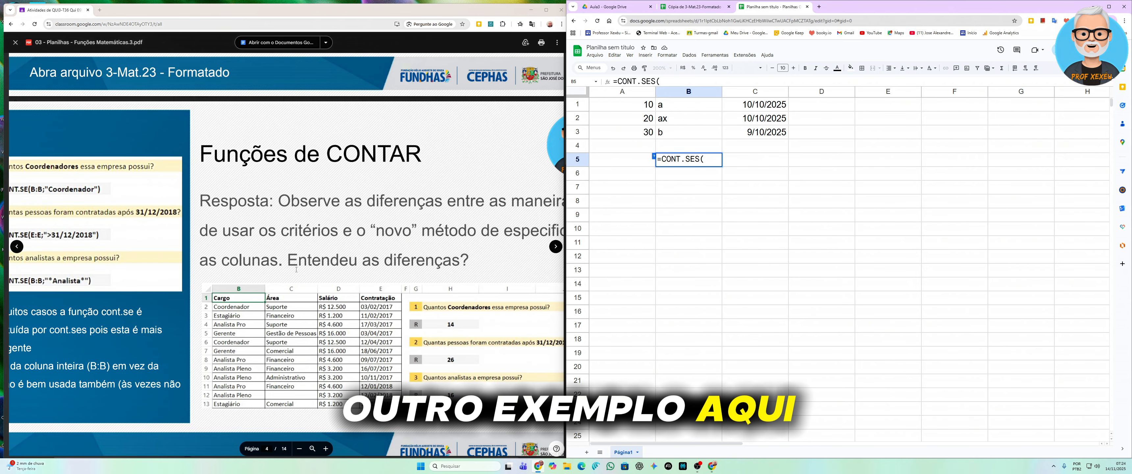
scroll(292, 306, up, 3)
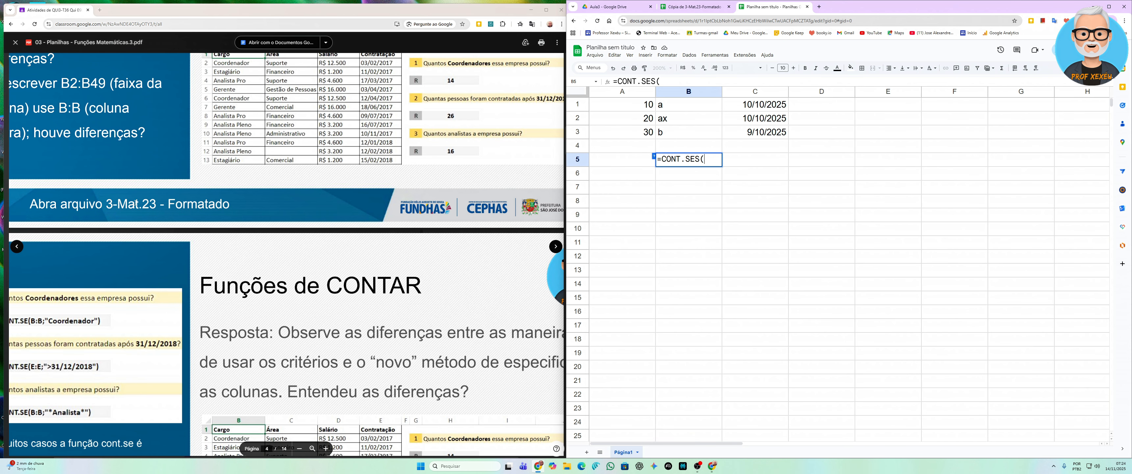
scroll(255, 300, down, 3)
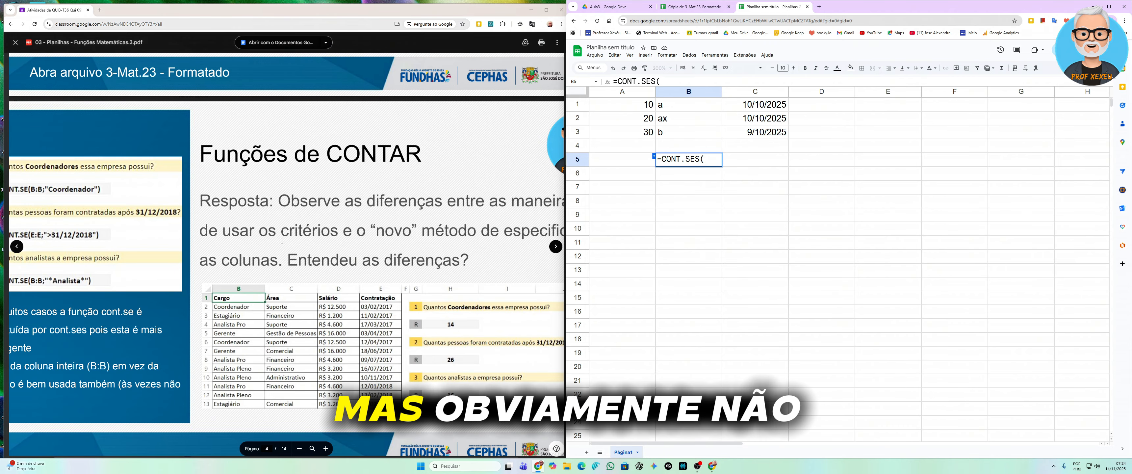
click(301, 448)
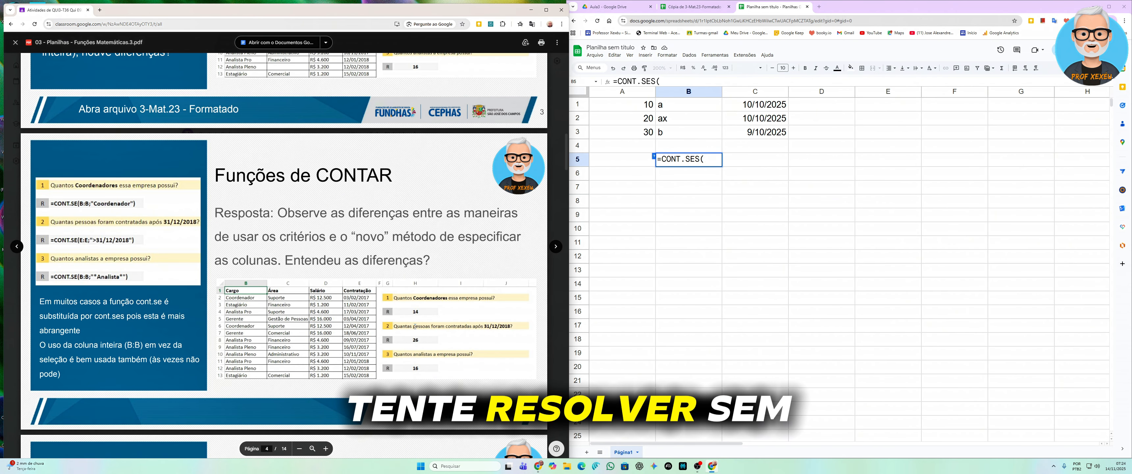